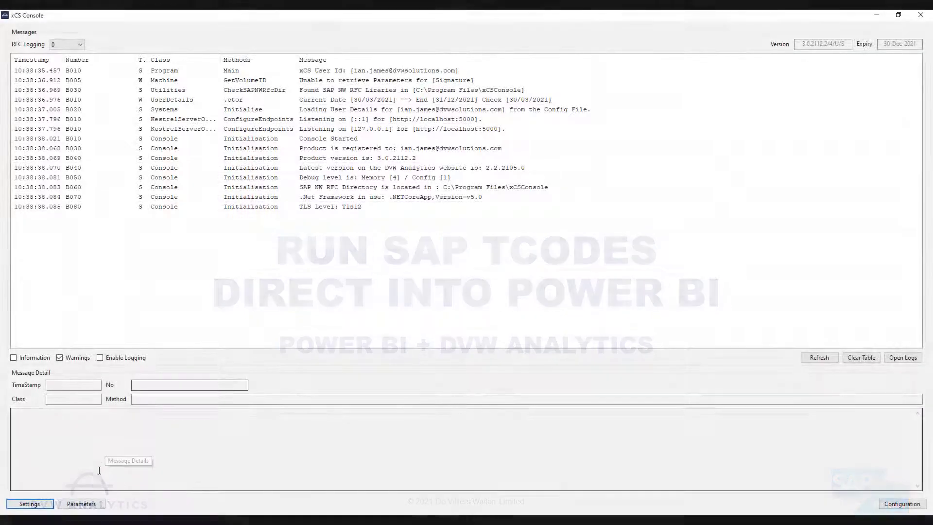
- Review the DVW Demo SAP S/4HANA system's parameters in the maintenance list
click(92, 505)
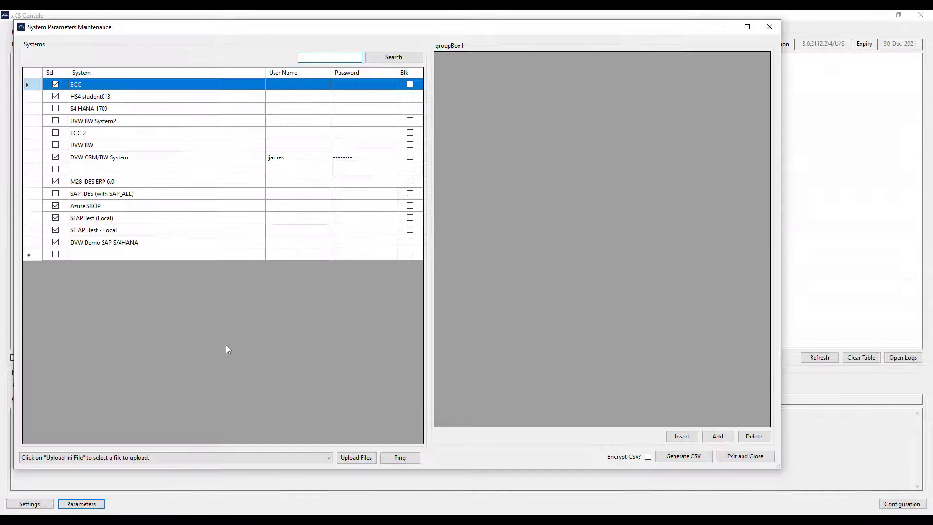
click(171, 245)
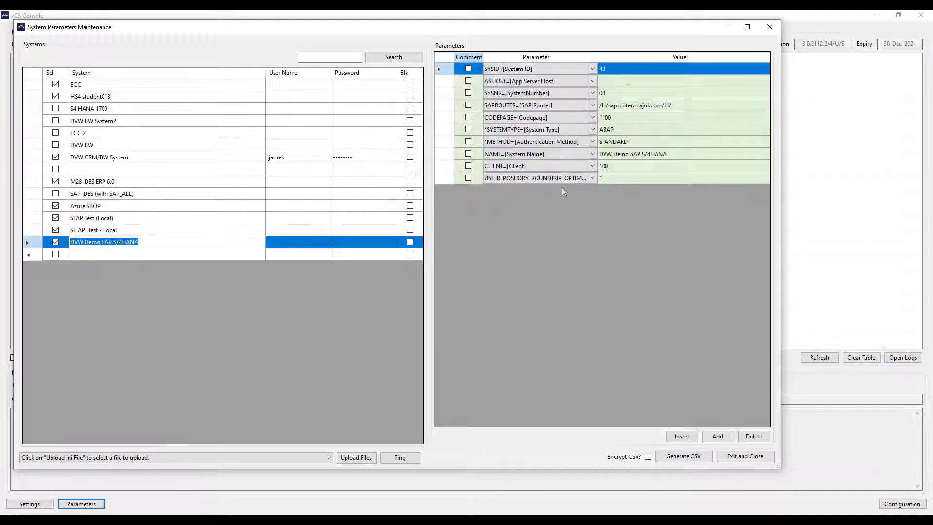
click(745, 456)
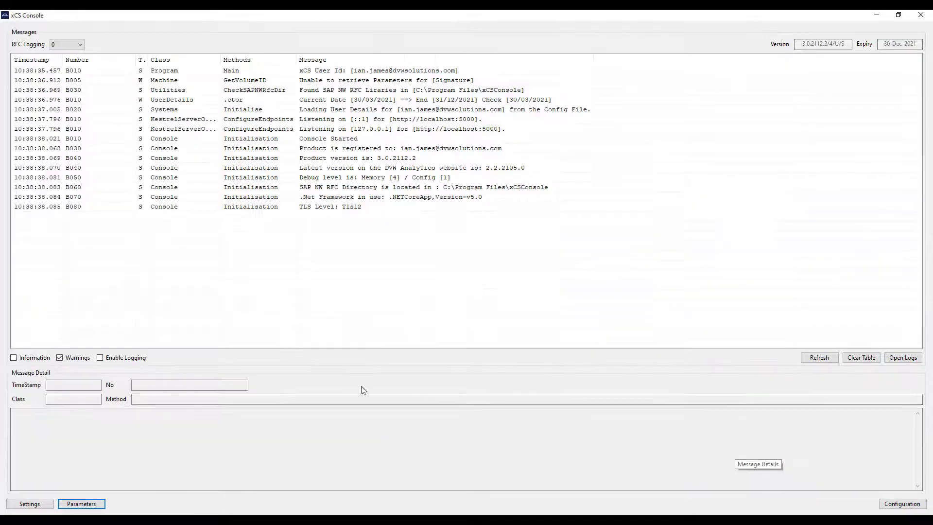
- In Configuration Control, choose ABAP Report as the SAP tool and name the file 'Tcode Extract 503'
click(904, 506)
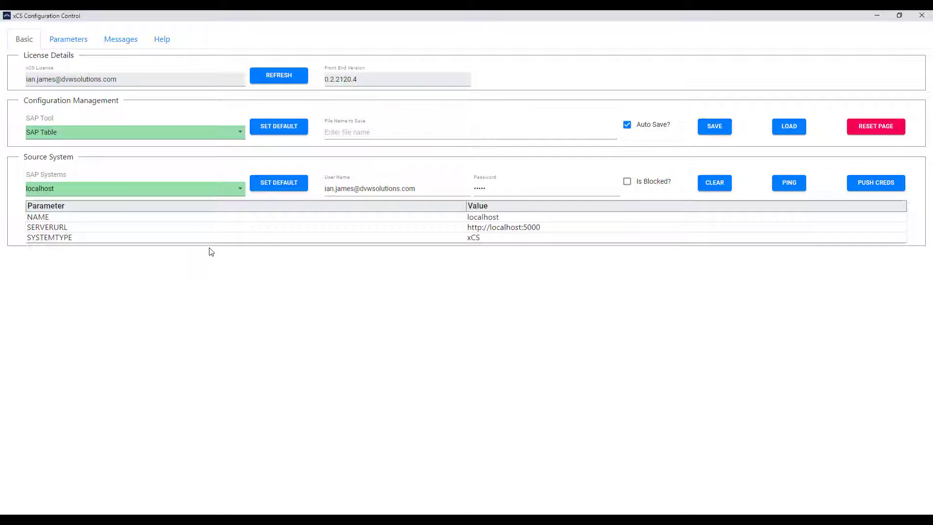
click(185, 138)
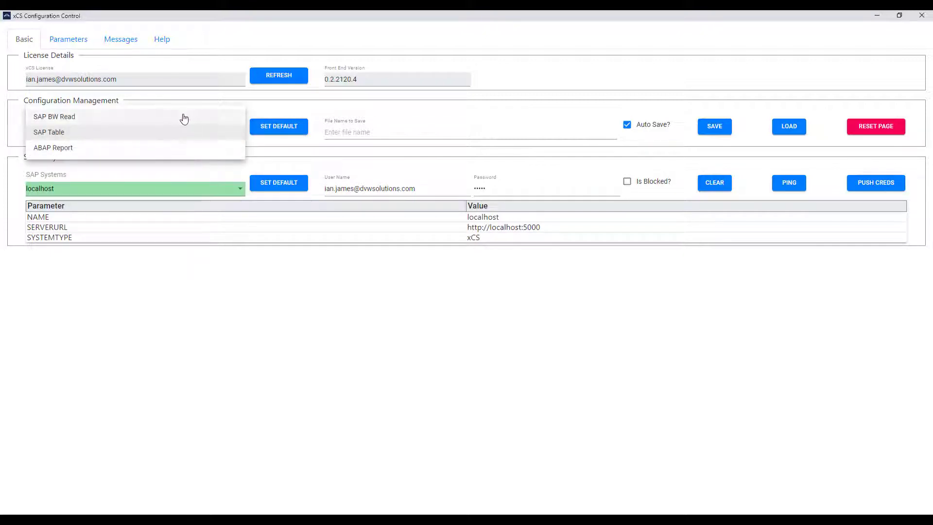
click(181, 149)
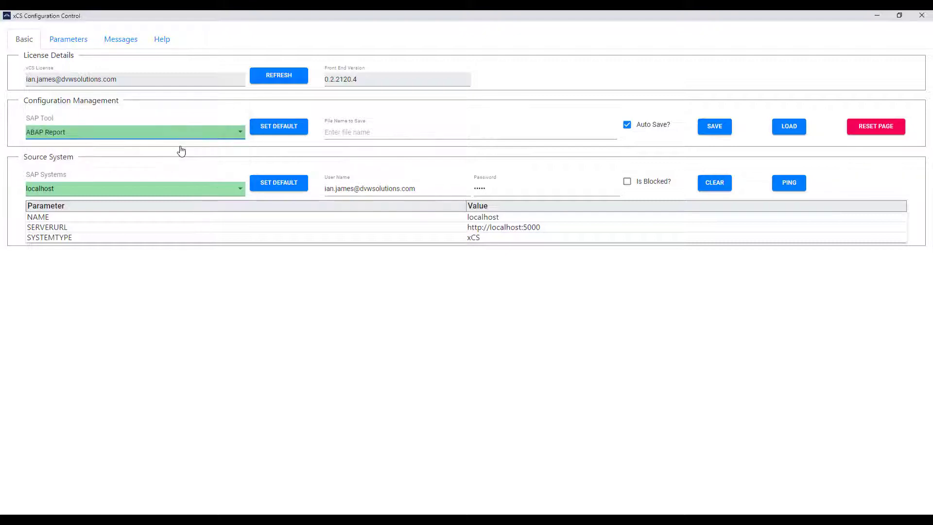
click(341, 132)
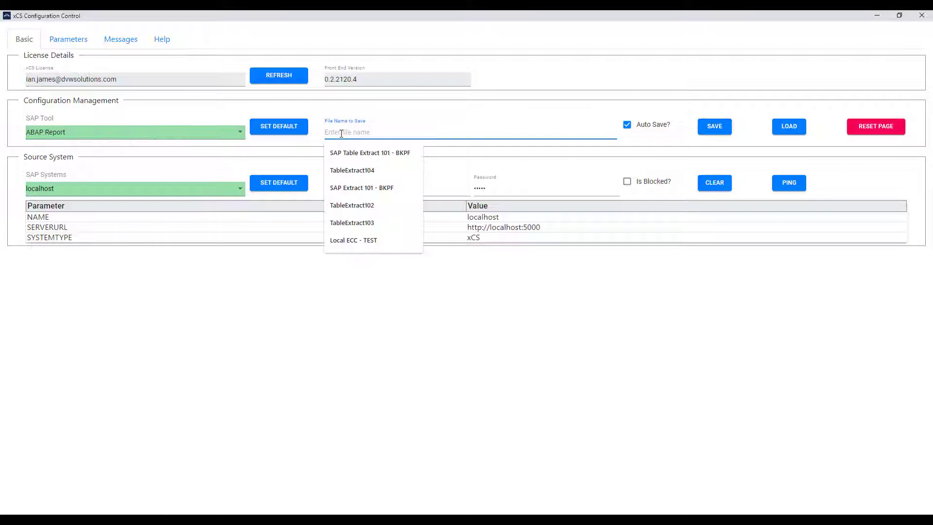
text(Tcode Extra)
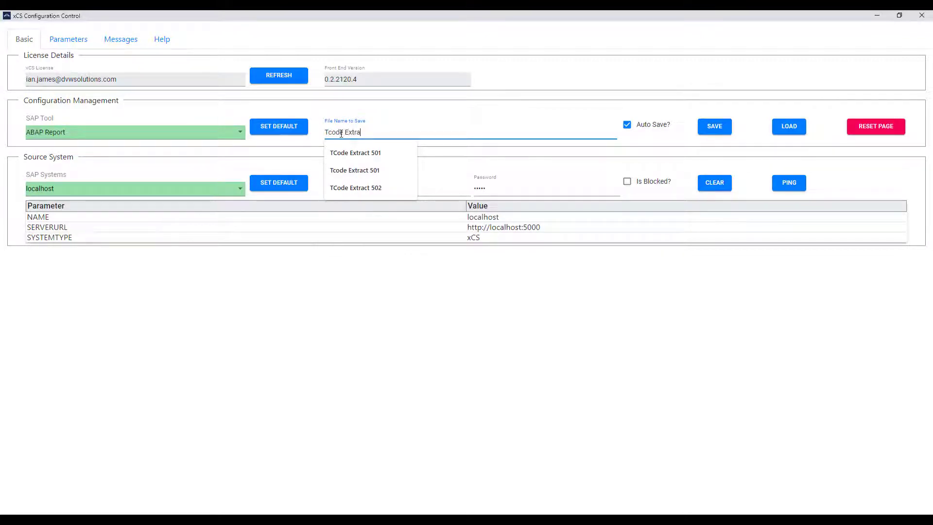
text(ct 503)
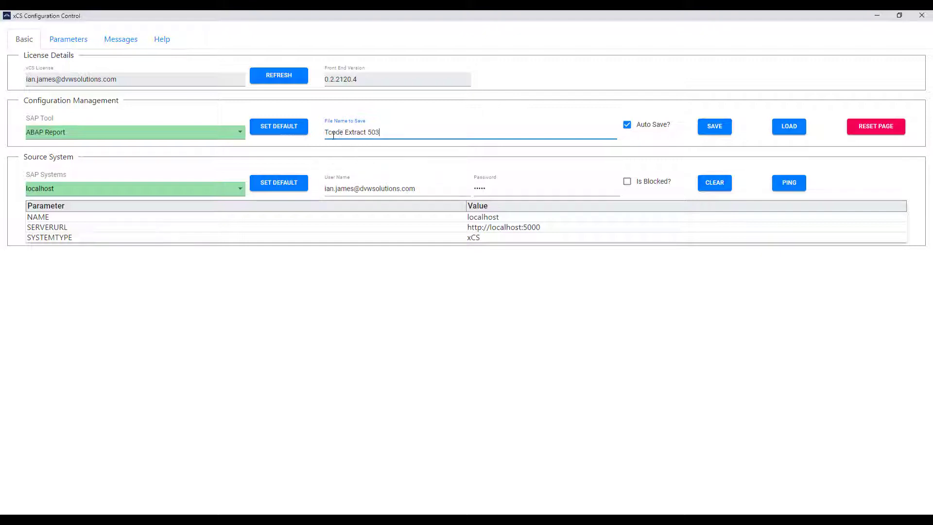
- Pick SAP ECC EHP8 IDES as the source system and confirm the ping succeeds
click(239, 194)
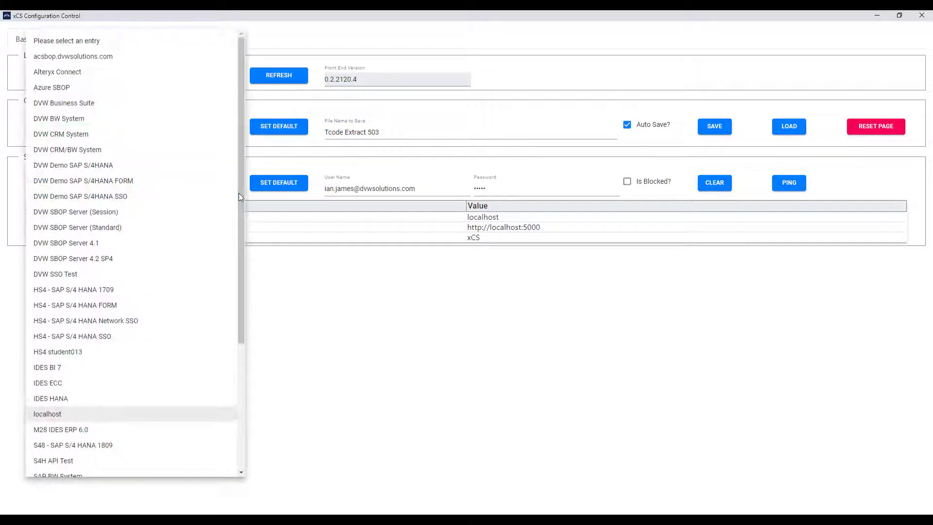
click(243, 405)
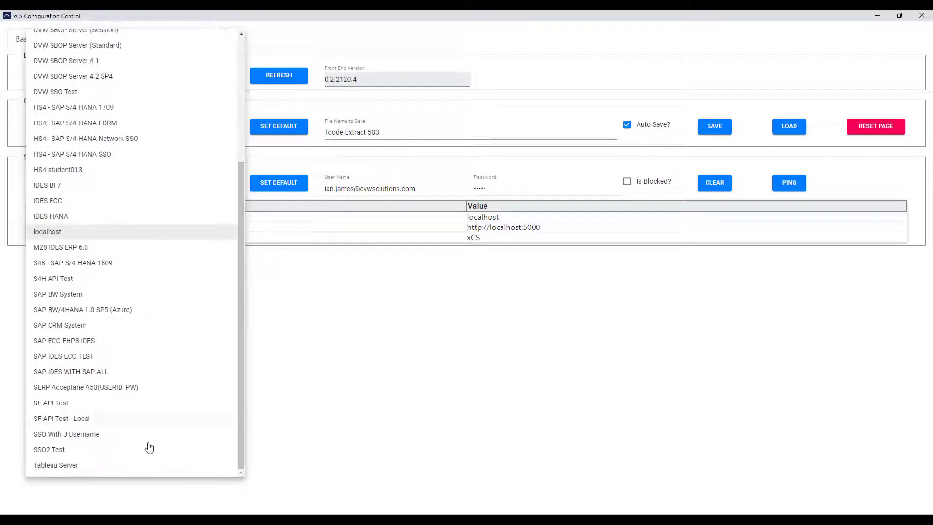
click(77, 342)
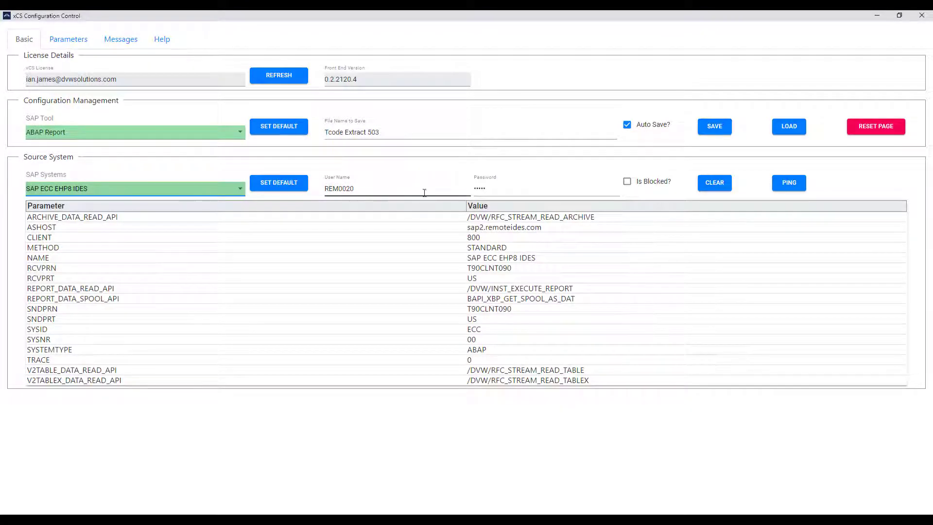
click(789, 184)
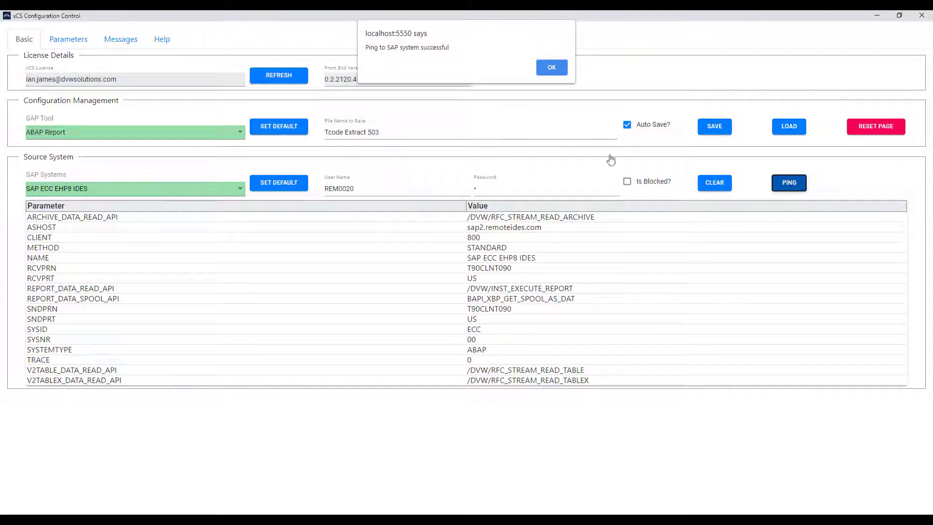
click(550, 69)
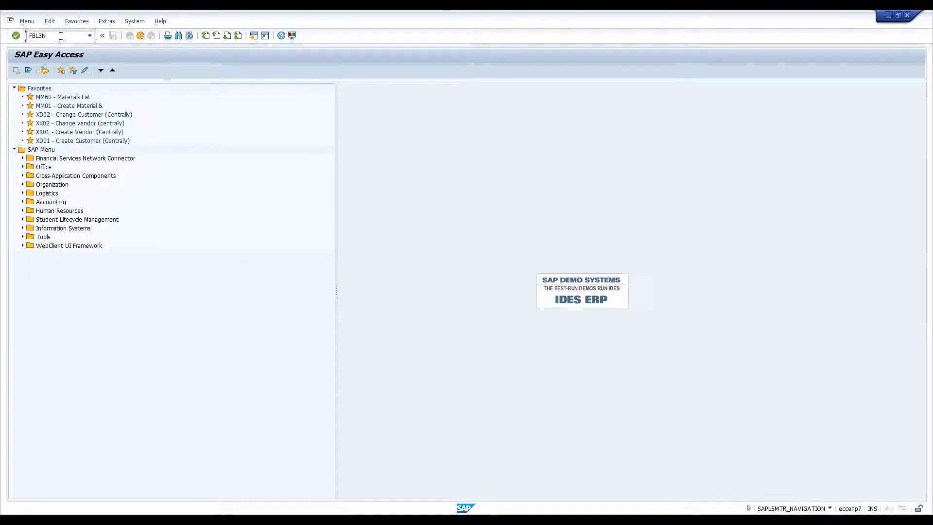
- Run FBL3N with the ACSGLRANGE variant, listing 368 line items for company code 3000
key(Return)
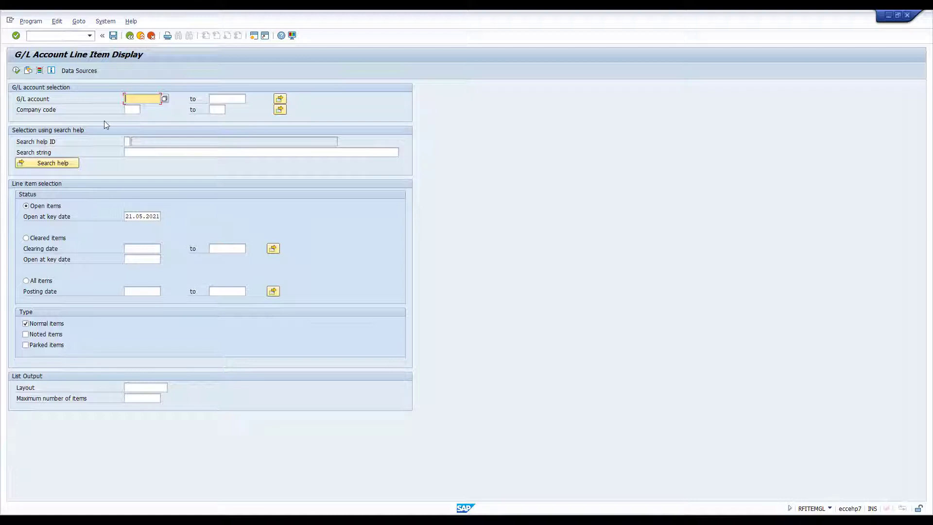
click(29, 71)
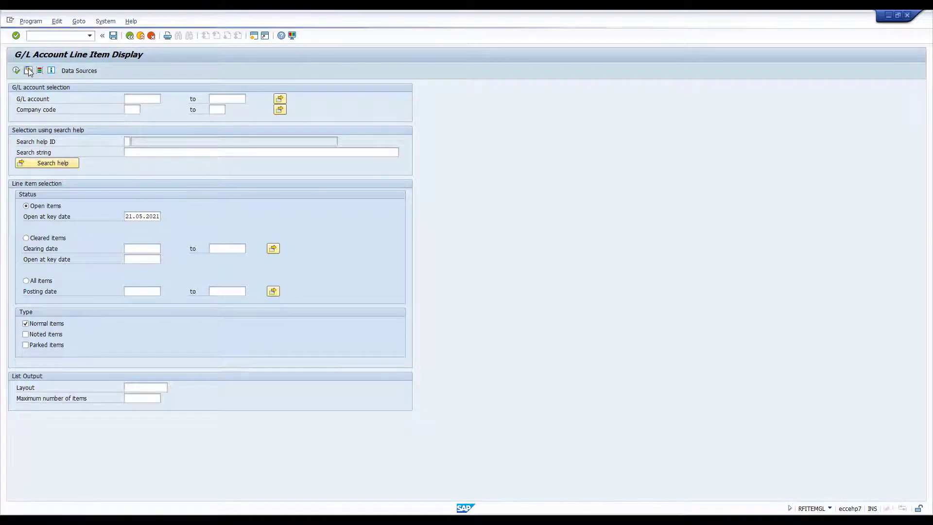
click(75, 183)
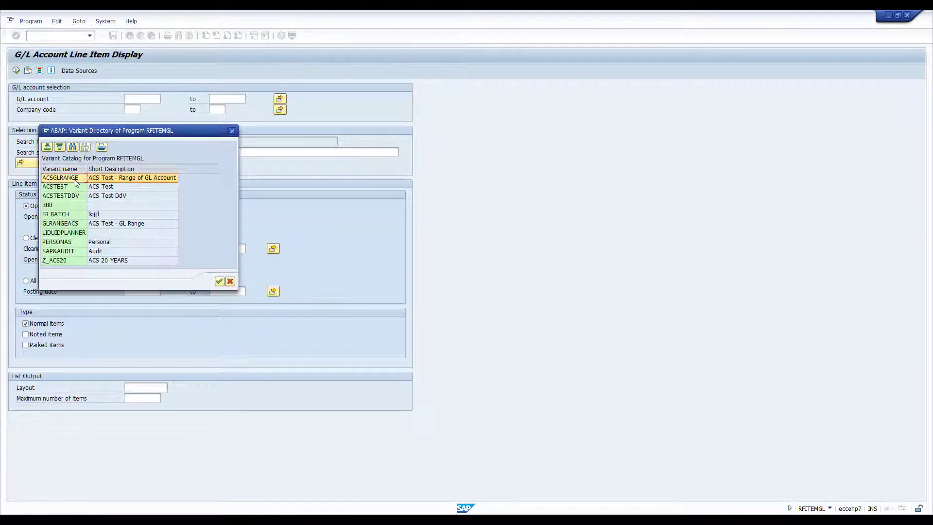
double_click(106, 179)
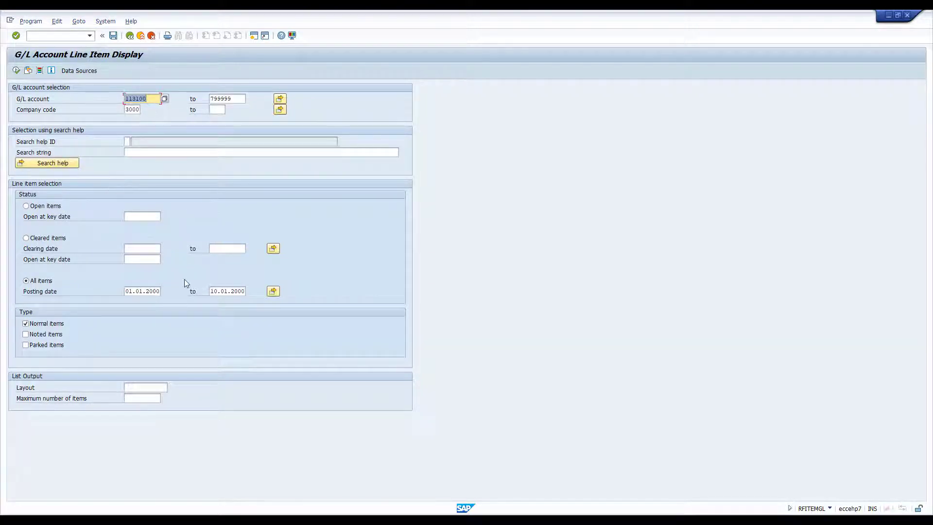
click(16, 71)
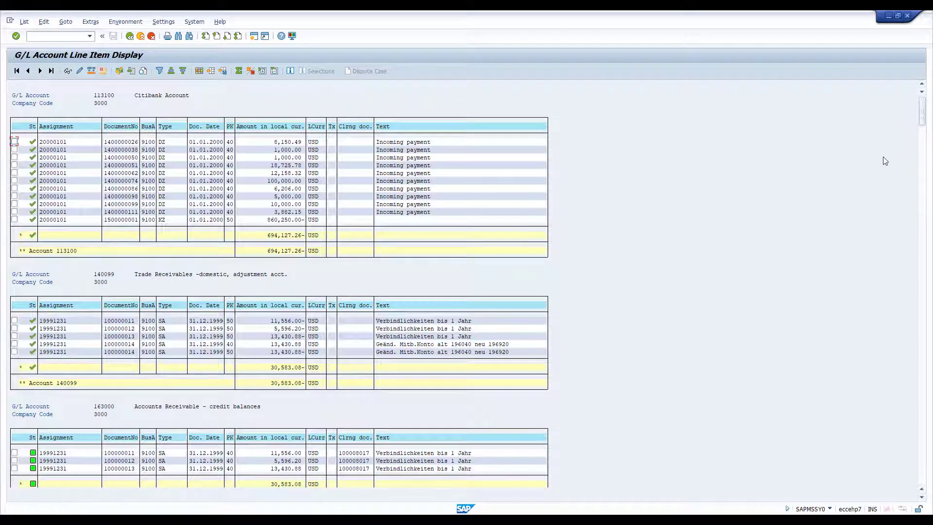
drag(918, 145, 926, 225)
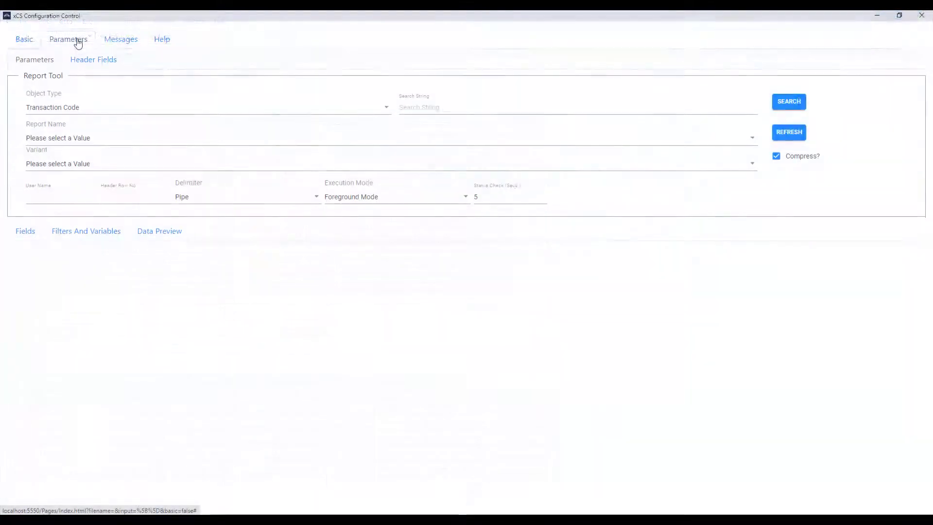
- Use transaction code FBL3N with report RFITEMGL and variant ACSGLRANGE as the extraction source
click(75, 109)
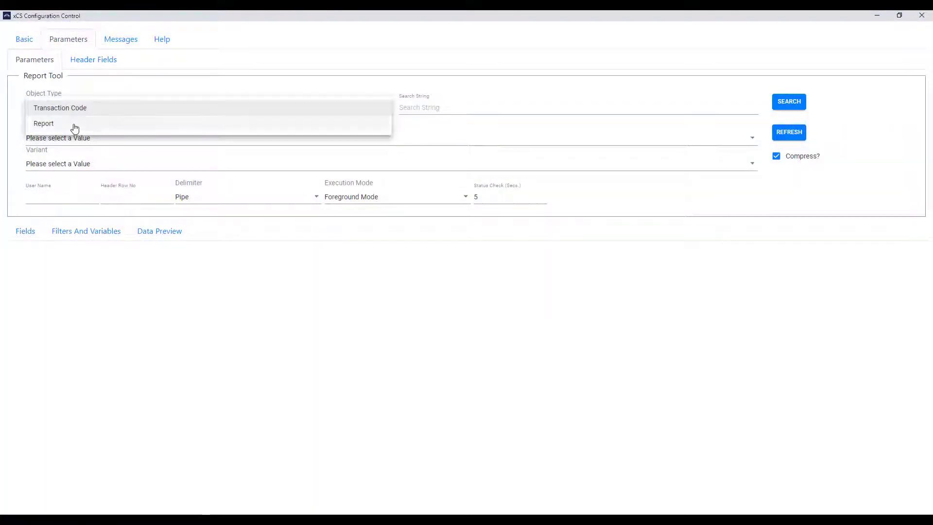
click(75, 111)
click(406, 108)
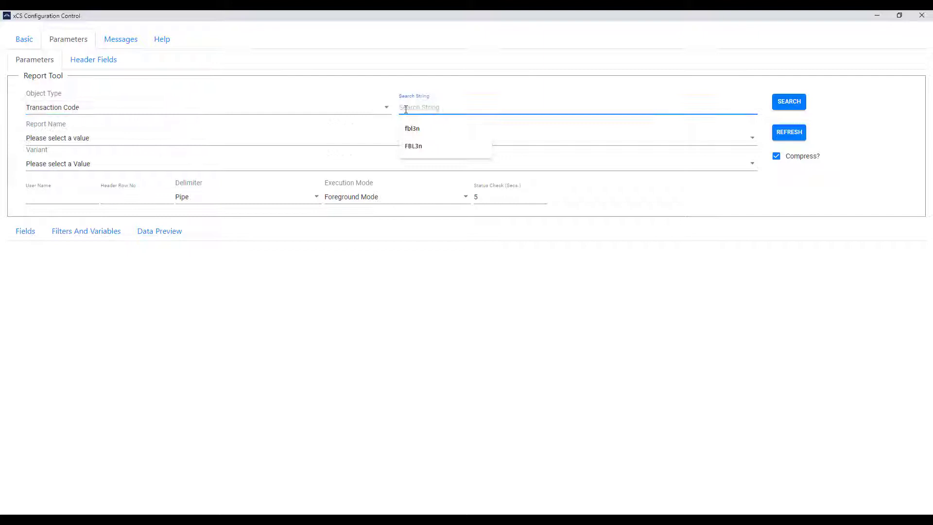
text(FBL3N)
click(793, 103)
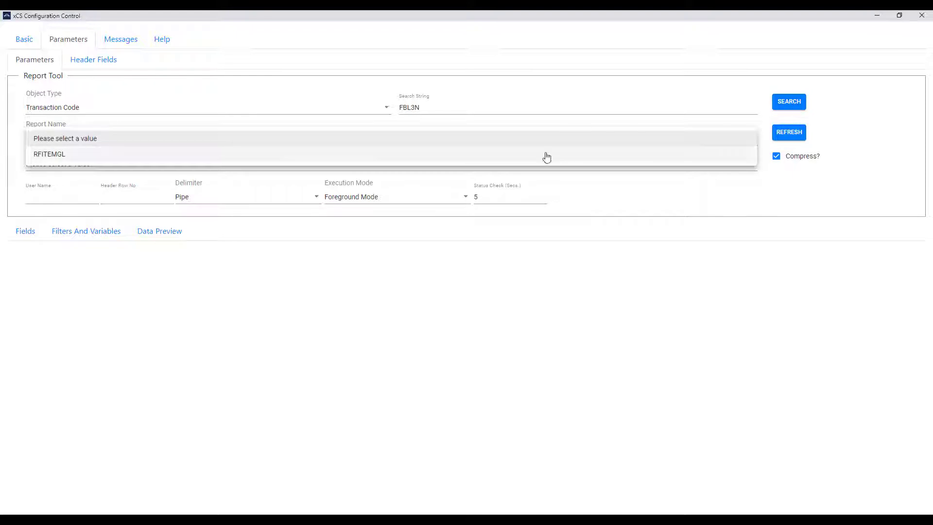
click(538, 160)
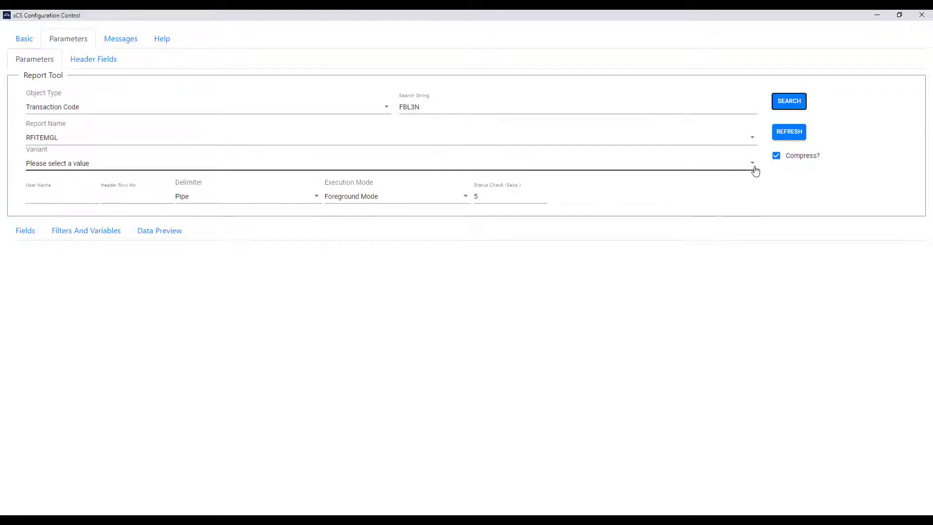
click(753, 165)
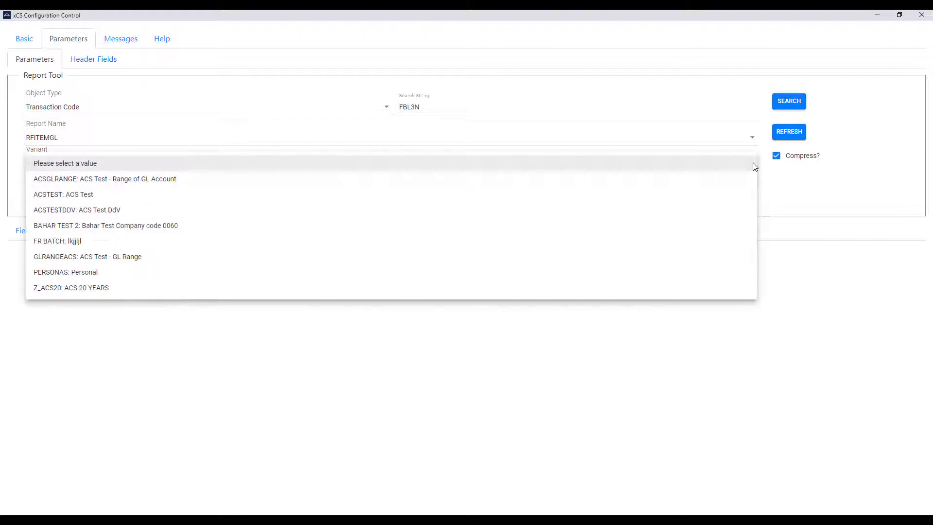
click(610, 183)
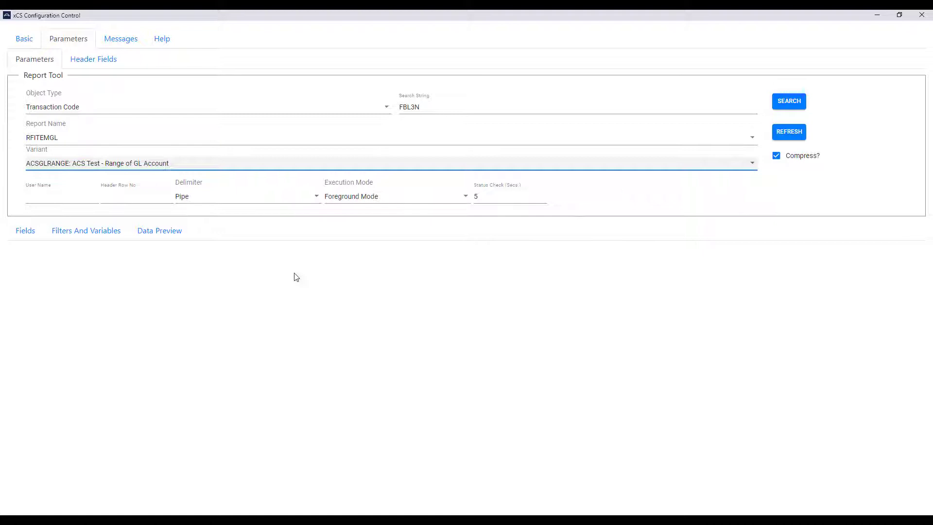
click(173, 236)
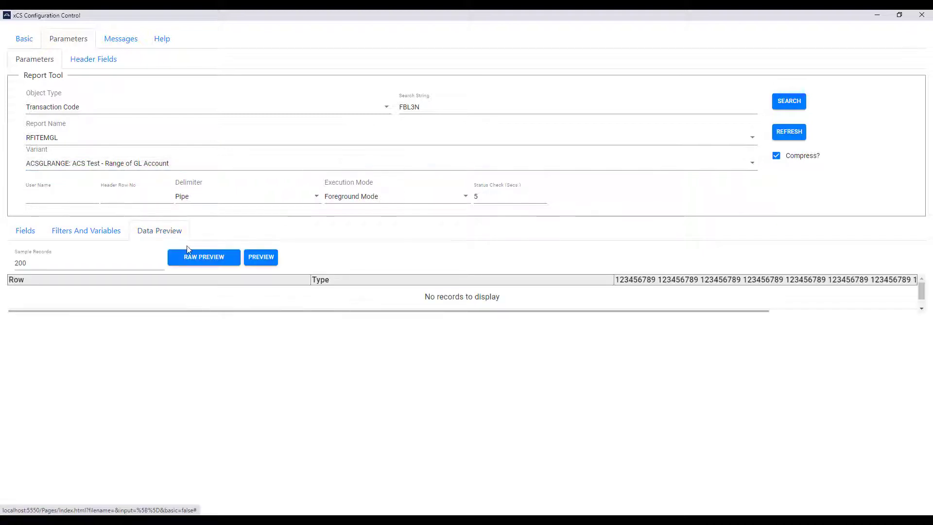
- Load 200 raw sample records of FBL3N output, starting with G/L account 113100
click(195, 257)
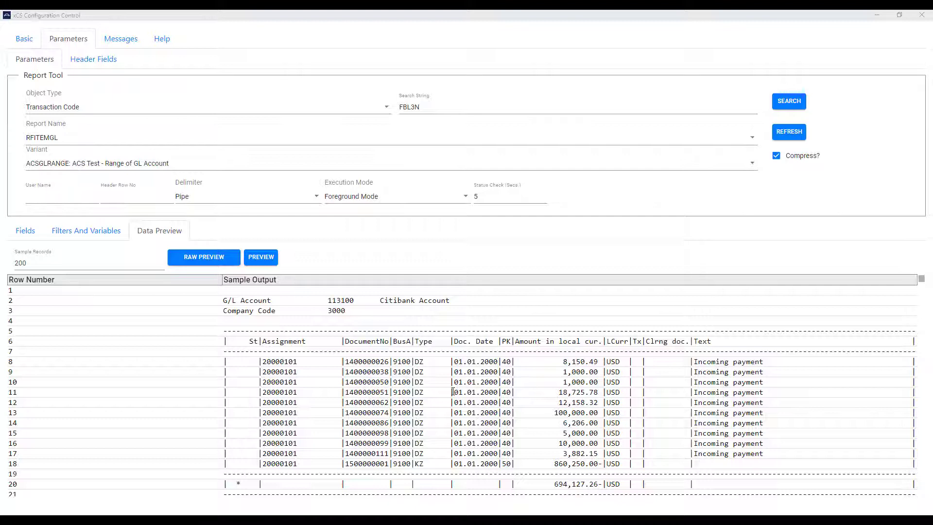
drag(922, 284, 491, 338)
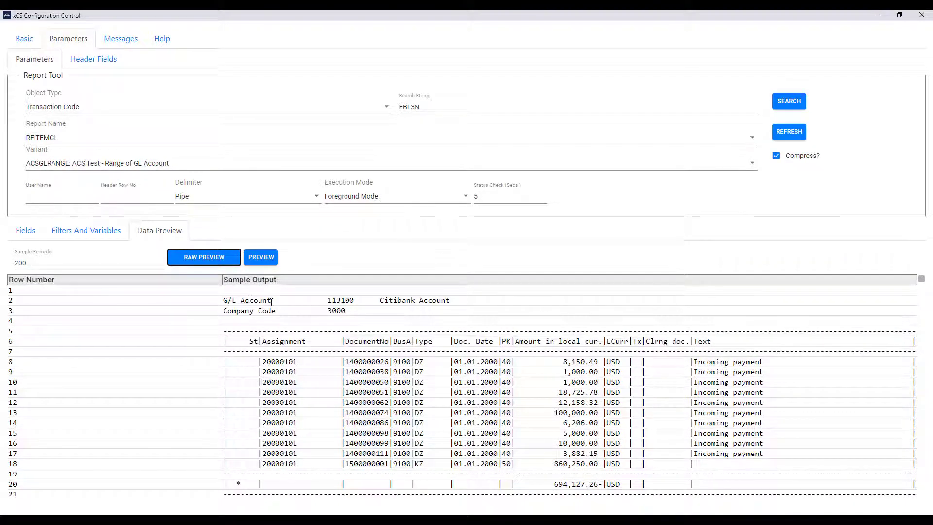
- Capture G/L Account and Company Code as header fields
right_click(245, 302)
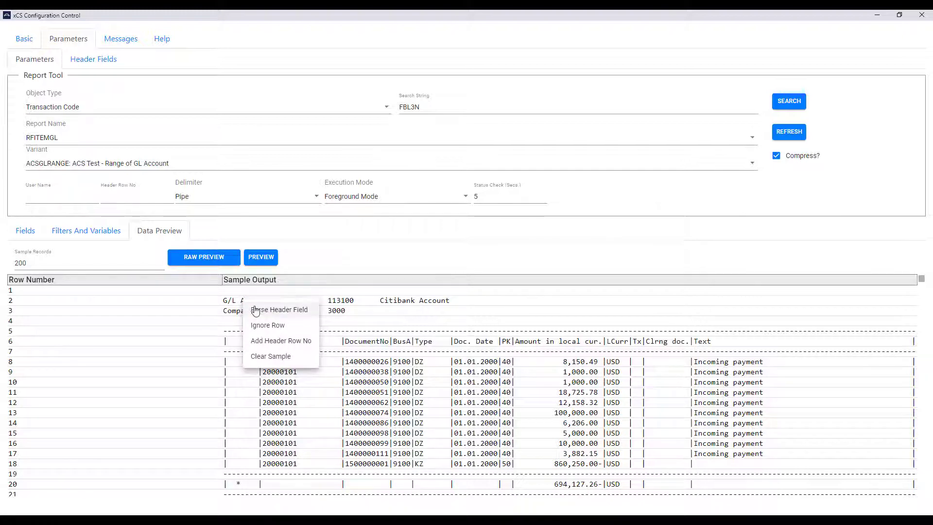
click(256, 311)
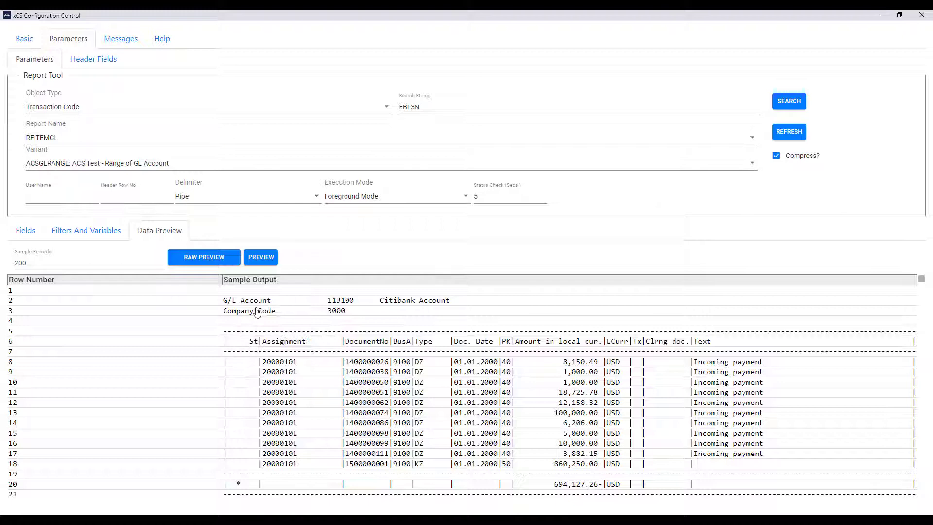
right_click(256, 312)
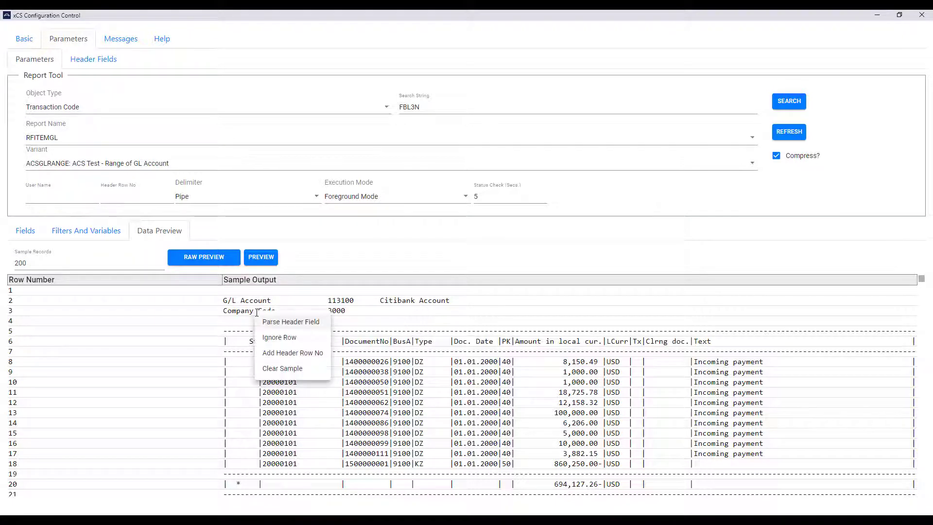
click(275, 325)
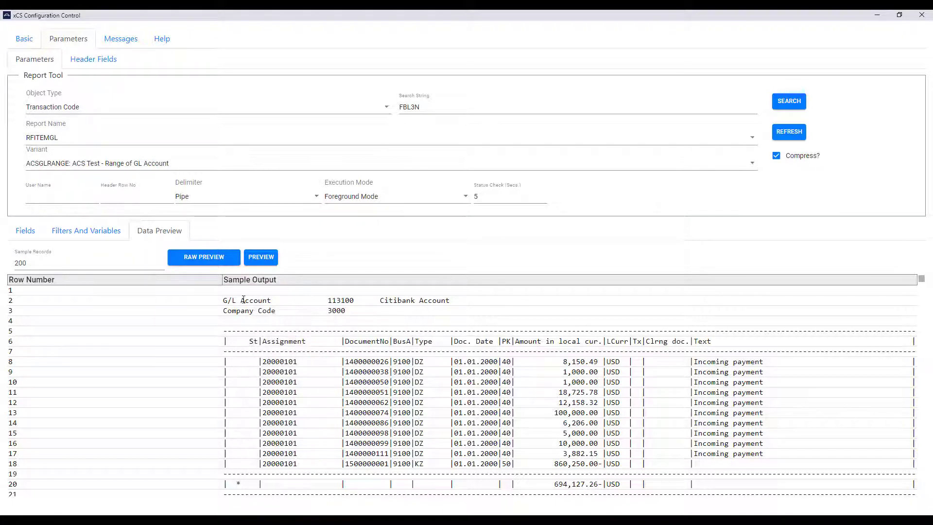
click(99, 60)
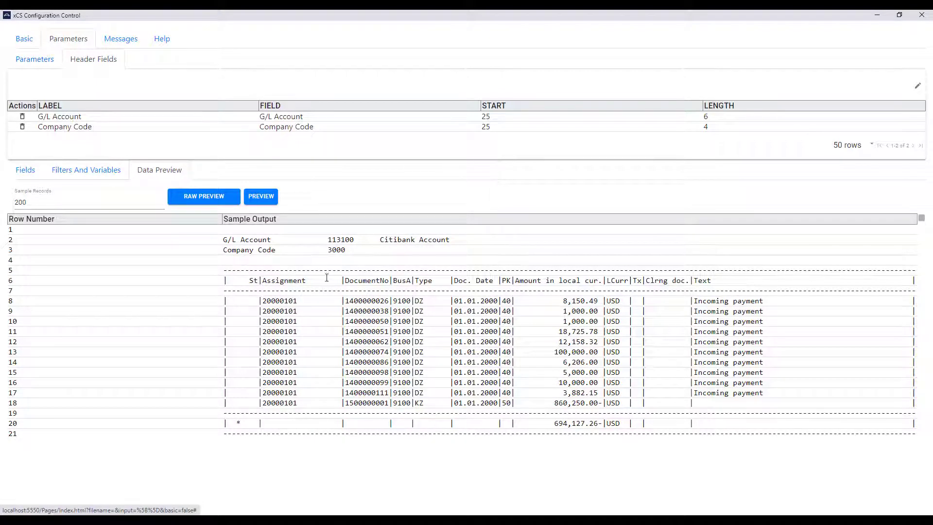
- Mark row 6 as the column heading row and reload the raw preview
right_click(269, 281)
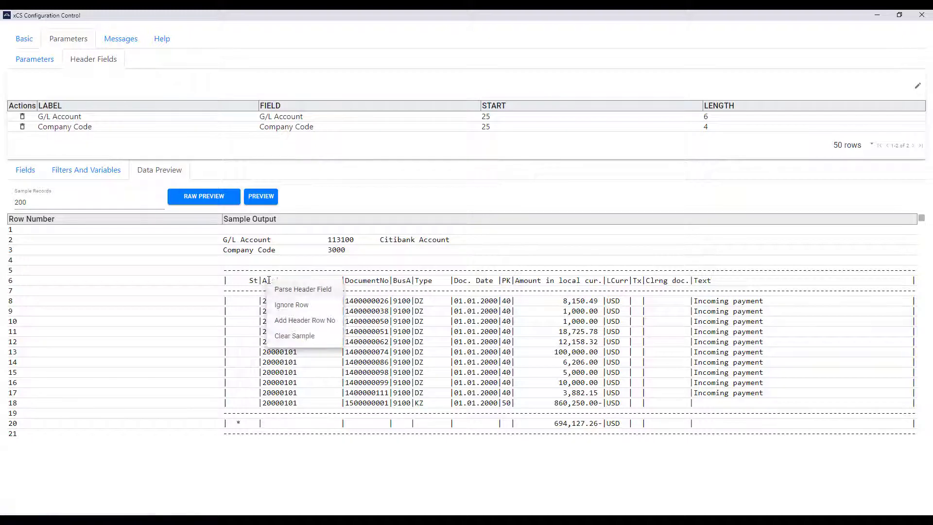
click(323, 321)
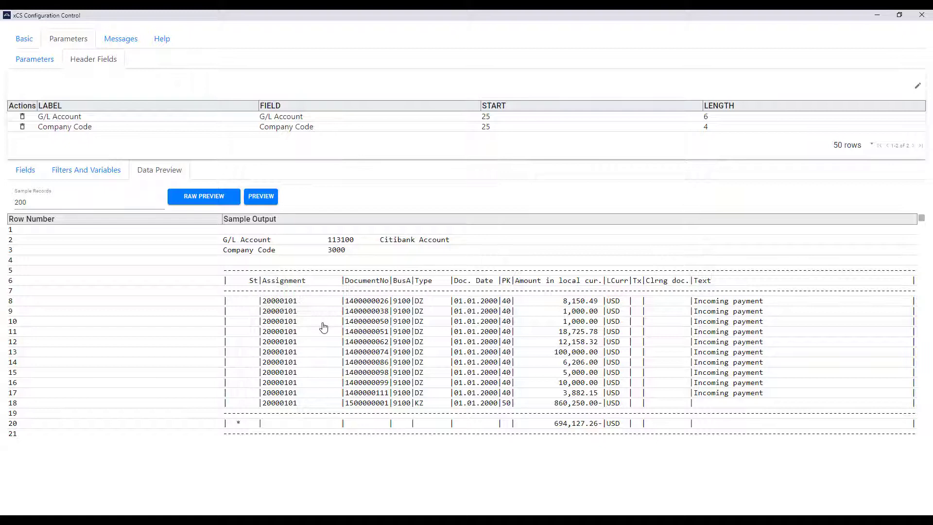
click(210, 199)
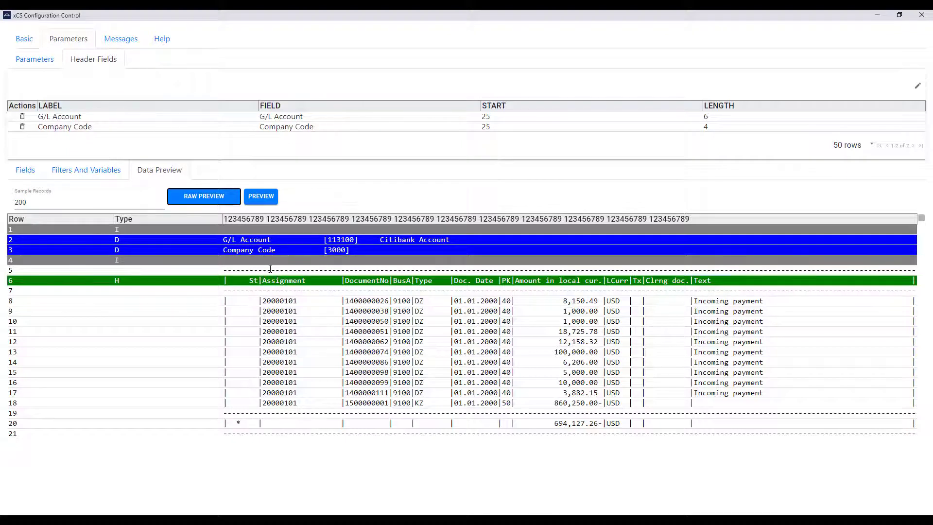
- Add ignore rules for the dashed separator lines and the asterisk total lines
right_click(268, 269)
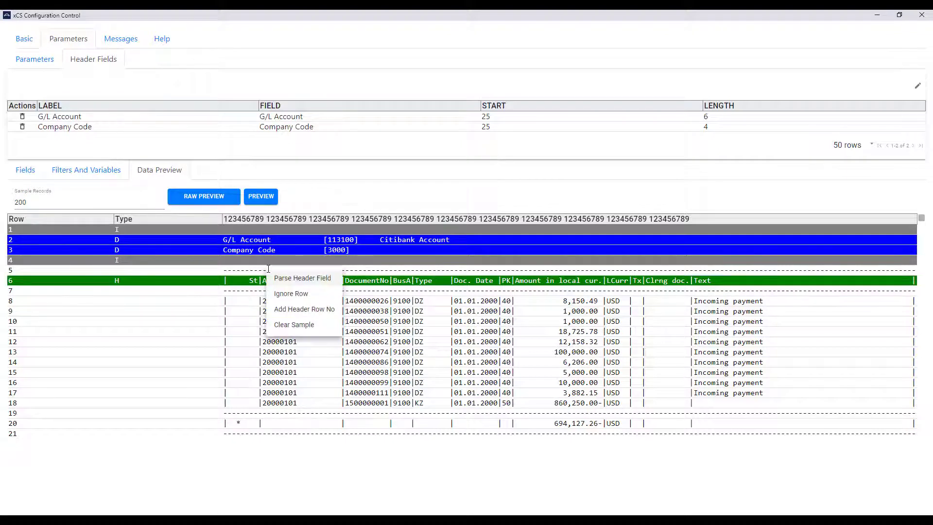
click(285, 295)
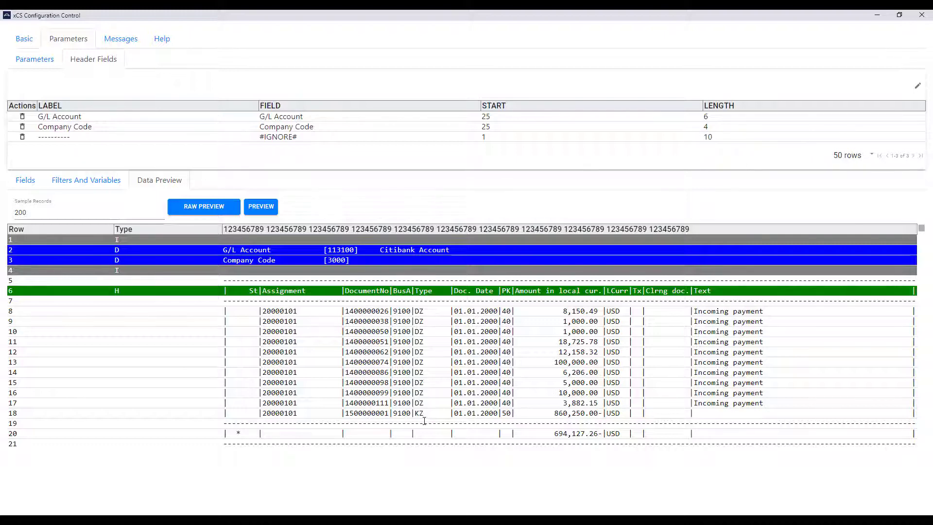
right_click(239, 434)
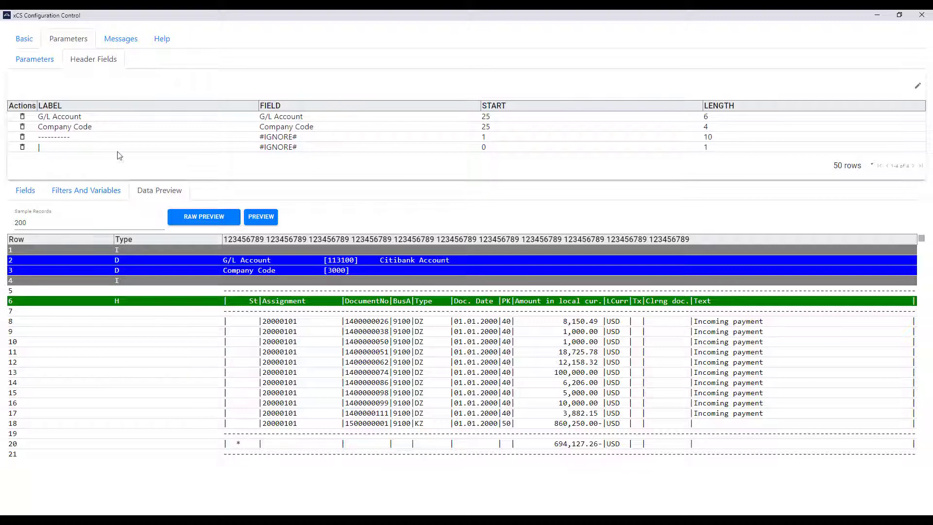
- Edit the '|*' ignore rule's label and set its length to 4
click(917, 86)
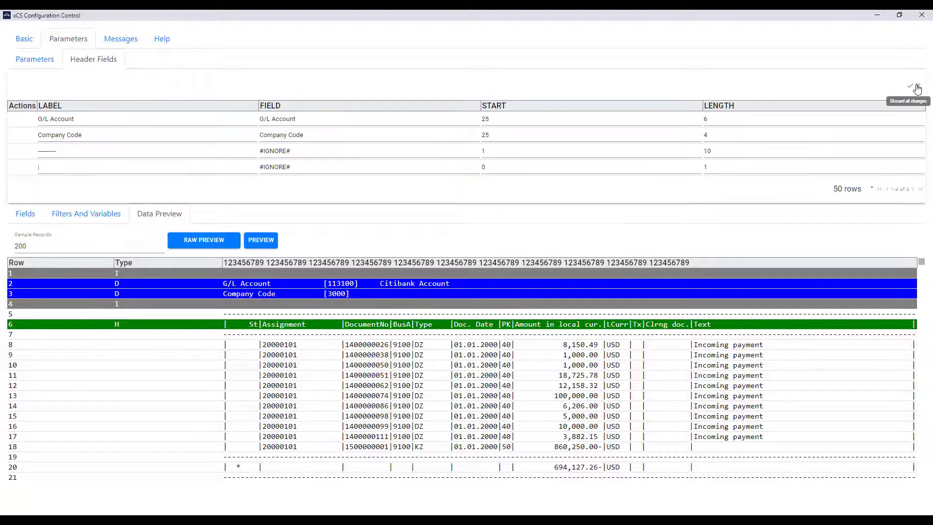
click(181, 169)
click(180, 166)
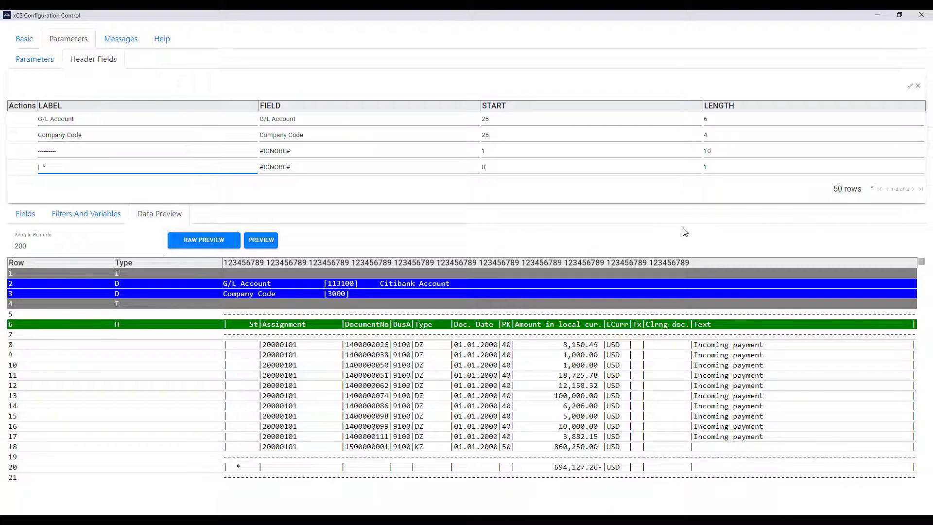
click(718, 167)
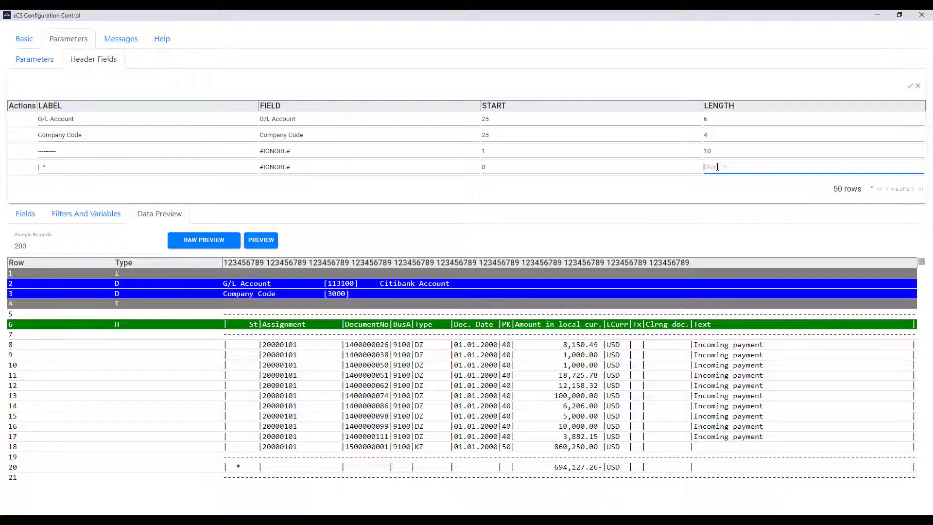
click(909, 86)
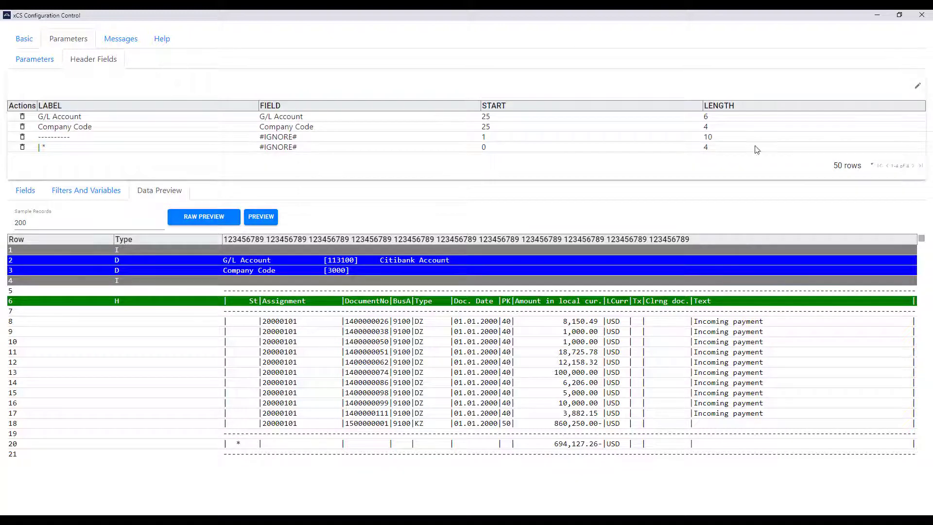
- Verify the raw output skips ignored rows, then view the parsed table with G/L Account and Company Code
click(224, 218)
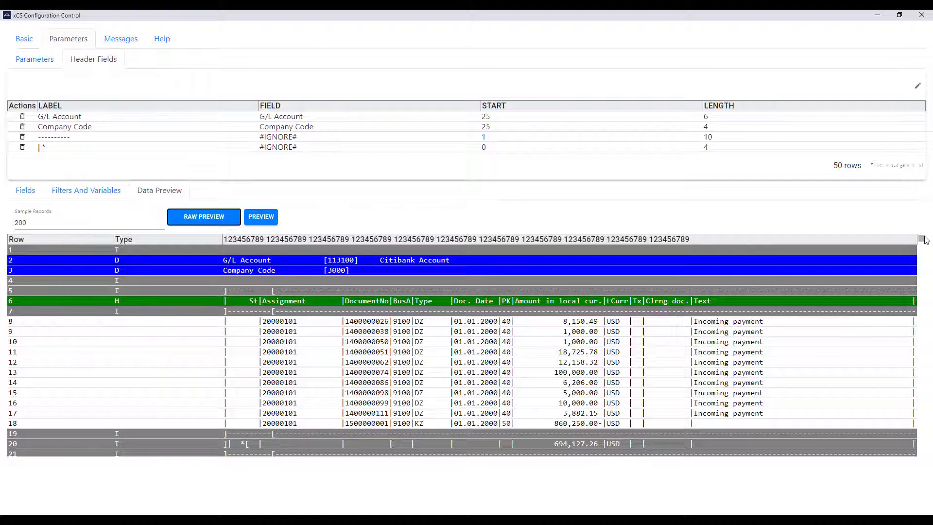
drag(925, 240, 925, 275)
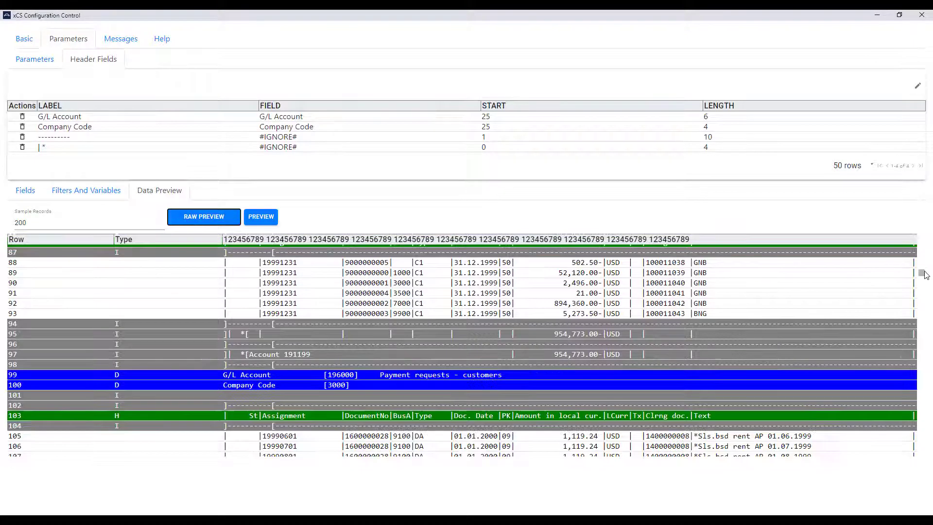
click(267, 220)
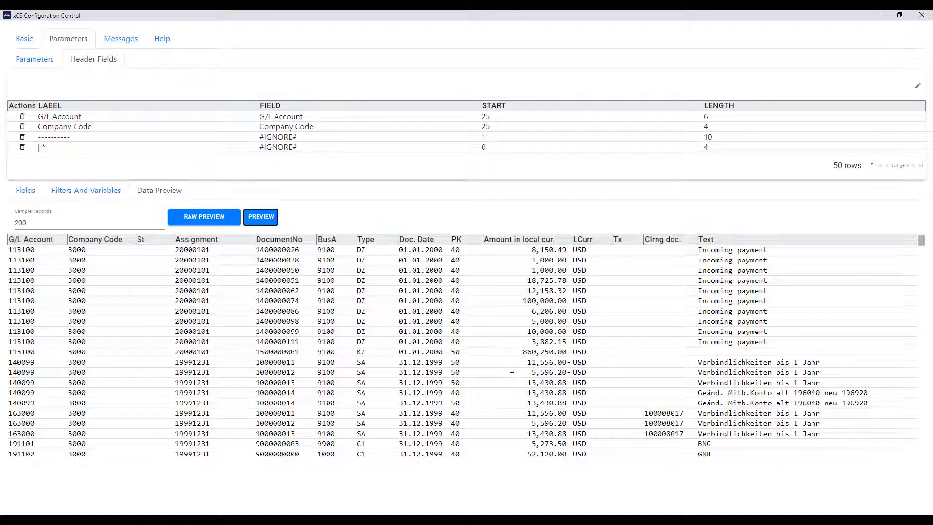
- Save the Tcode Extract 503 configuration and close the configuration window
click(24, 40)
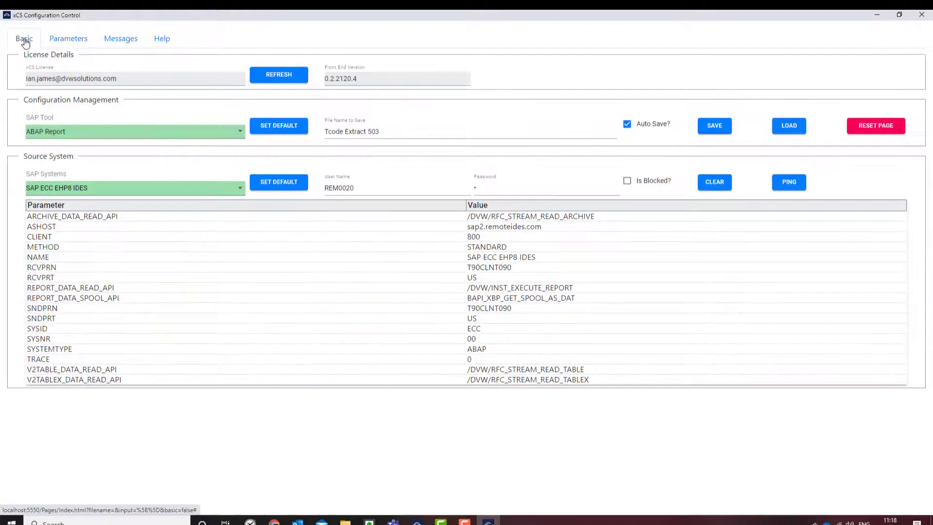
click(714, 130)
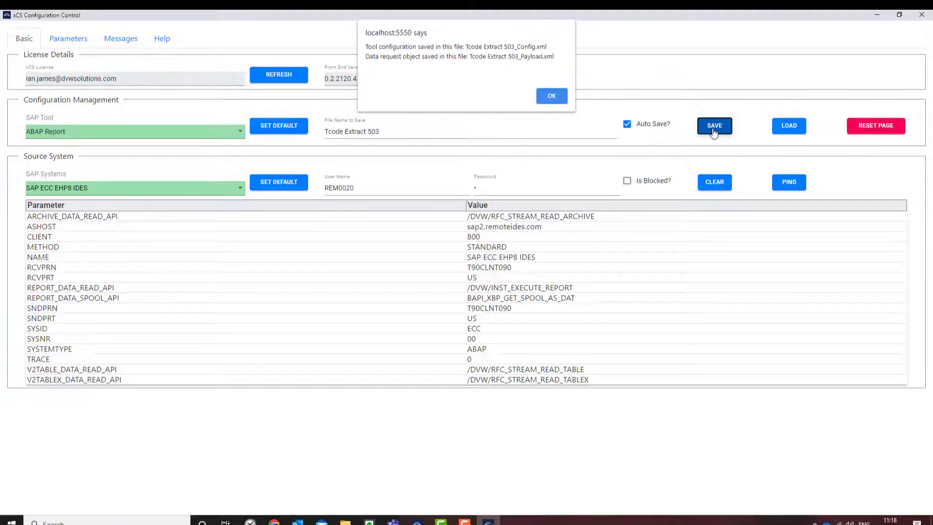
click(558, 100)
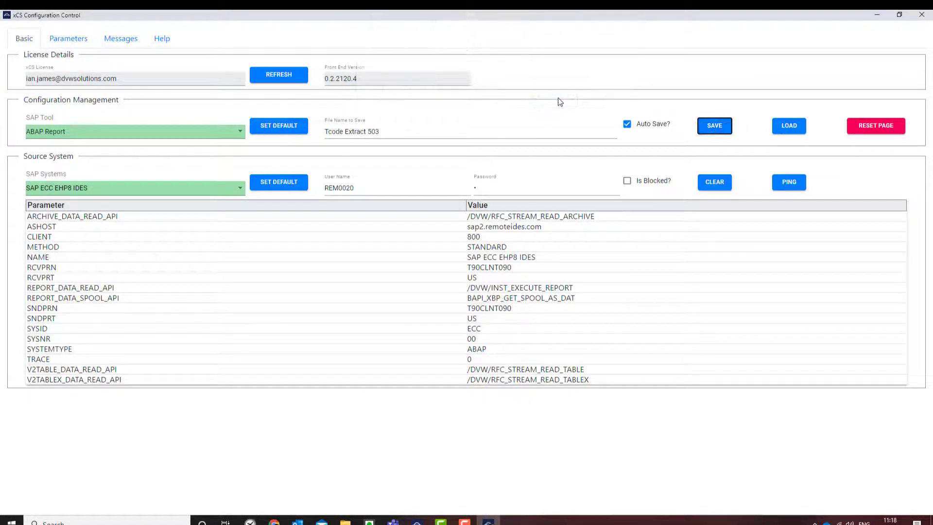
click(921, 15)
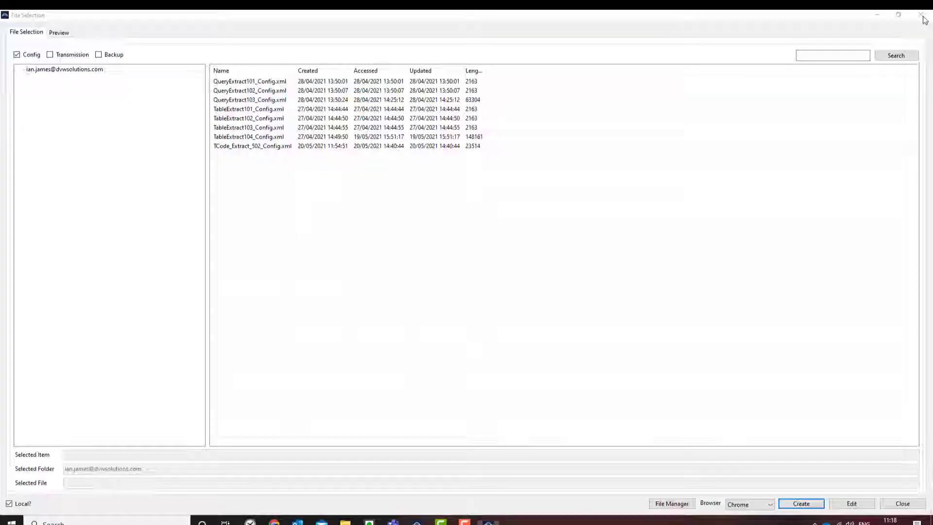
- Refresh the config folder and copy the OData URL of Tcode_Extract_503_Config.xml
right_click(85, 73)
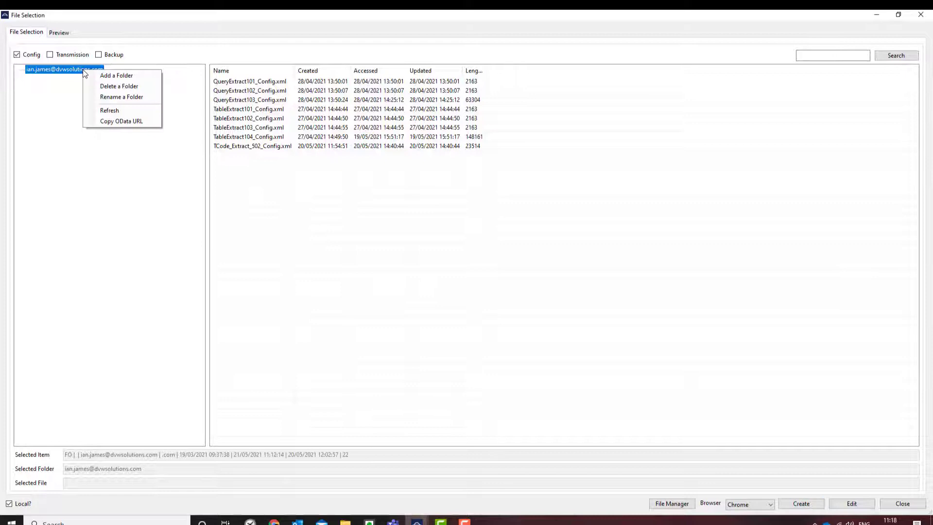
click(109, 111)
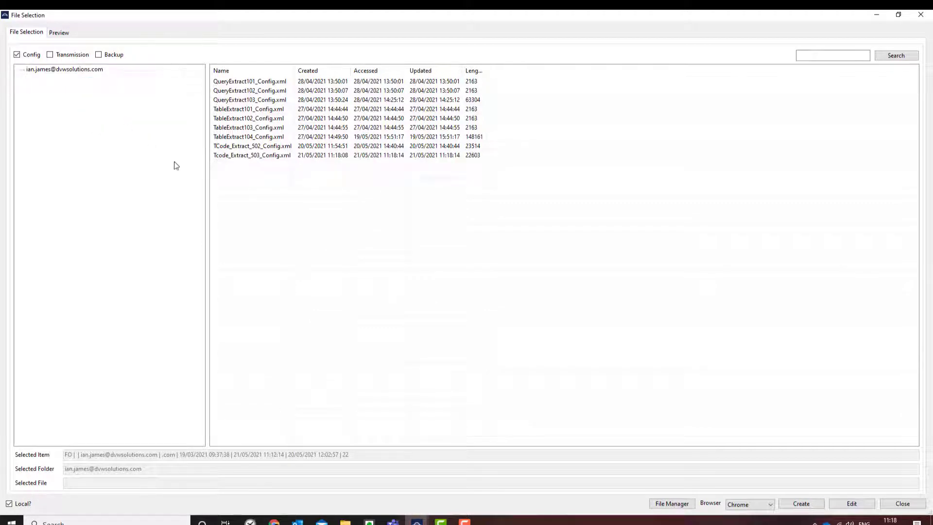
right_click(241, 160)
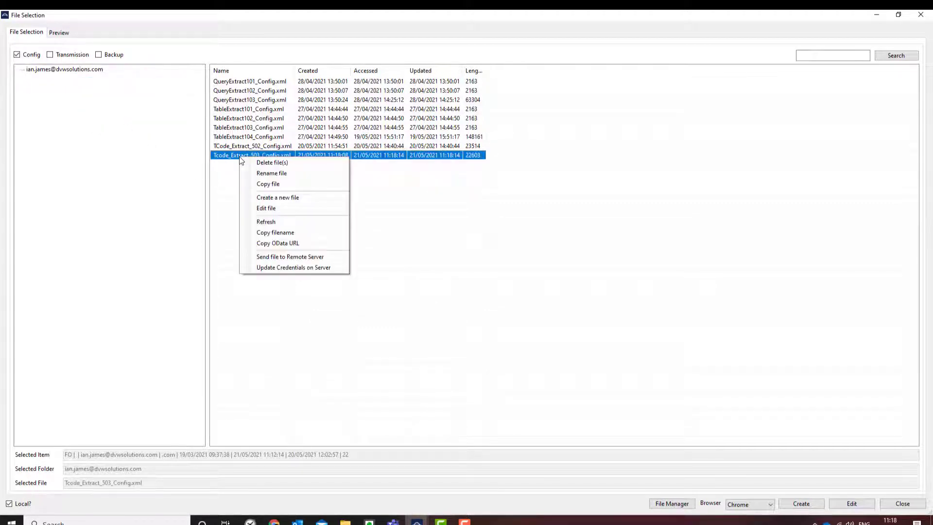
click(286, 244)
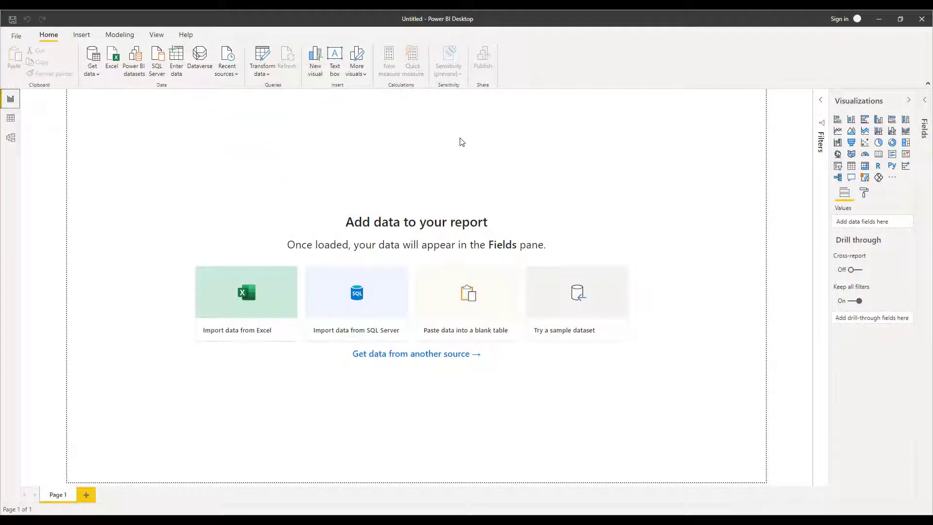
- Connect Power BI to the pasted xCS OData feed URL and load the Tcode_Extract_503 table
click(98, 73)
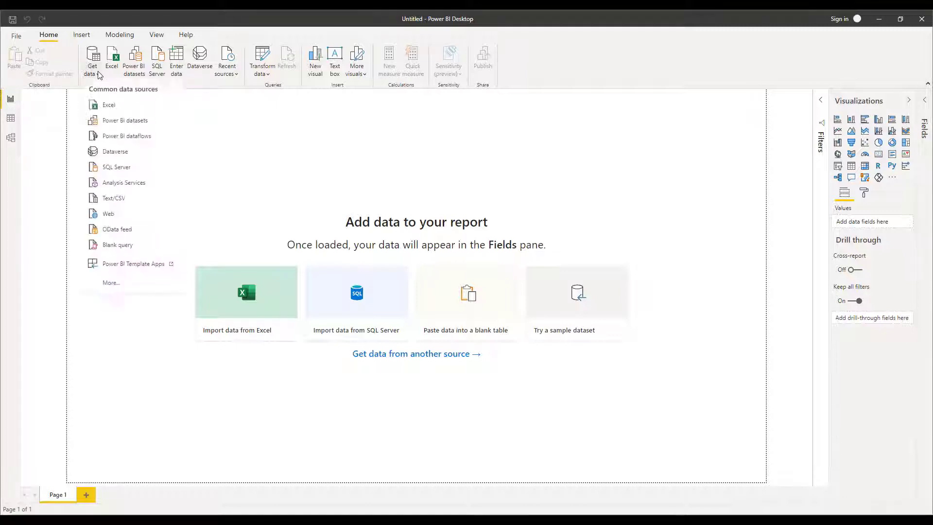
click(117, 236)
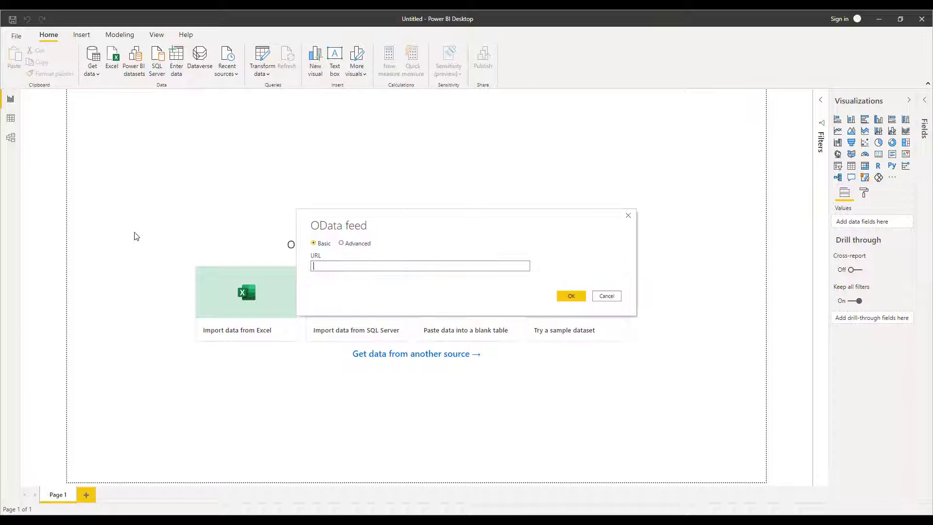
key(ctrl+v)
click(570, 296)
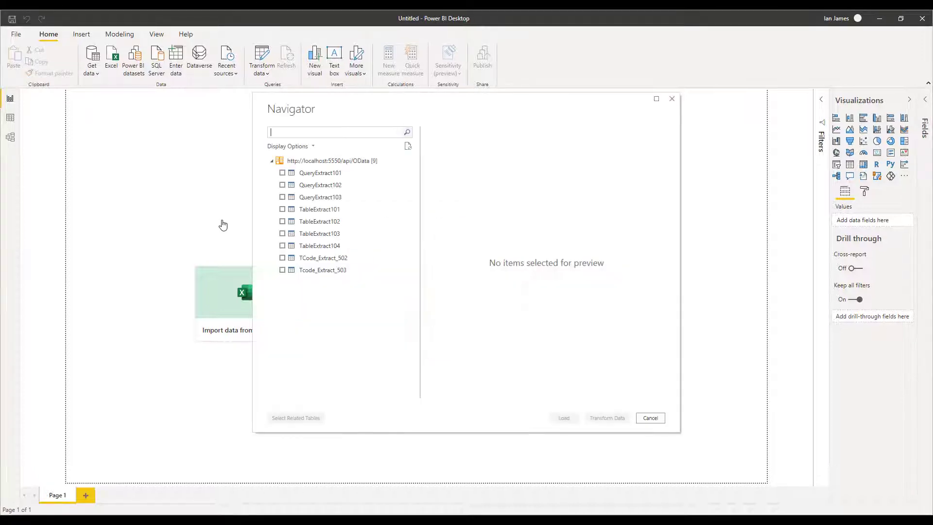
click(283, 270)
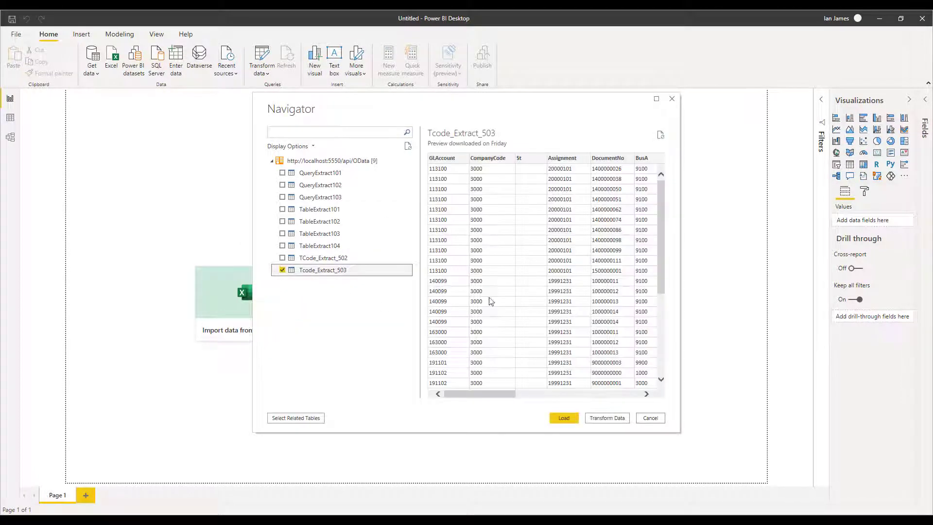
click(565, 419)
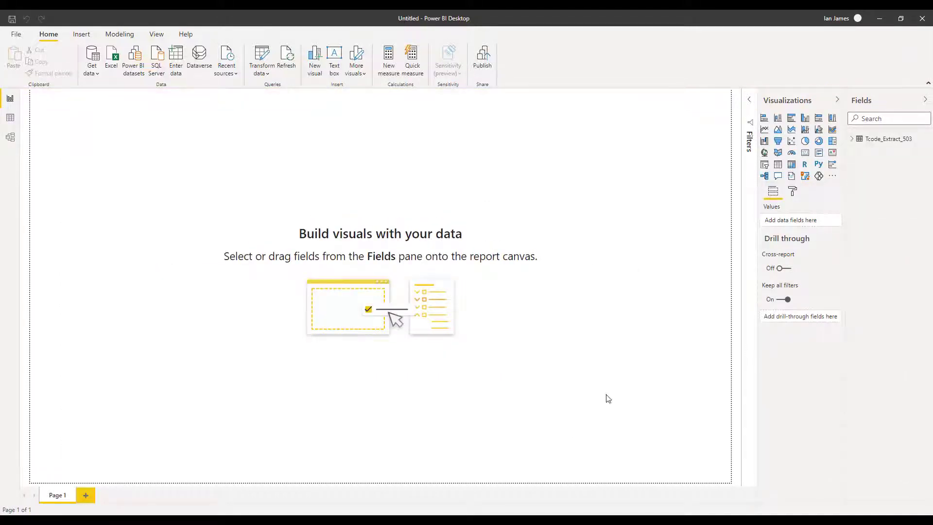
- In Data view, change the Tcode_Extract_503 column AmountInLocalCur to Decimal number
click(852, 140)
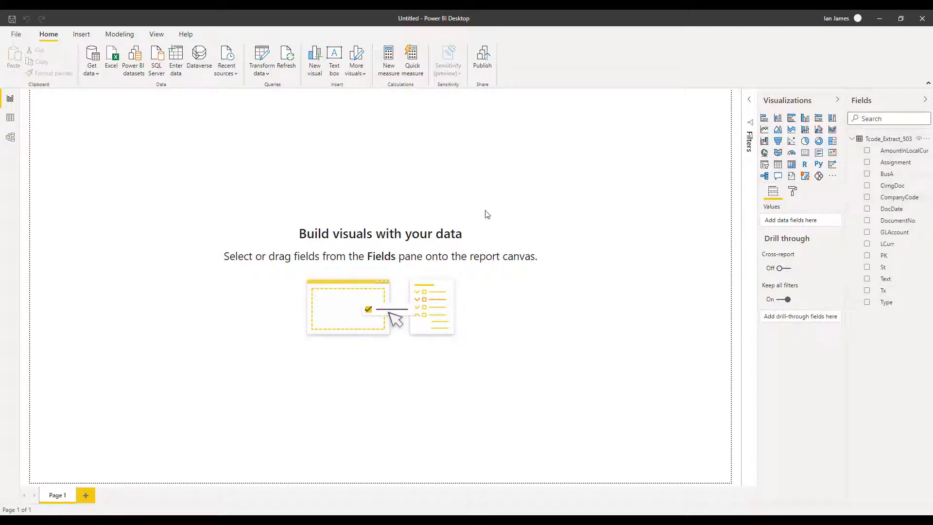
click(10, 118)
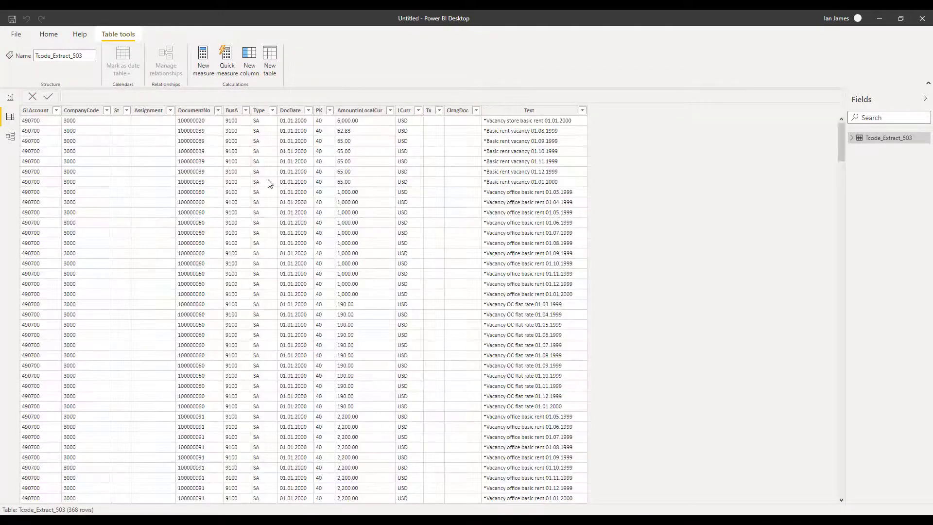
click(374, 111)
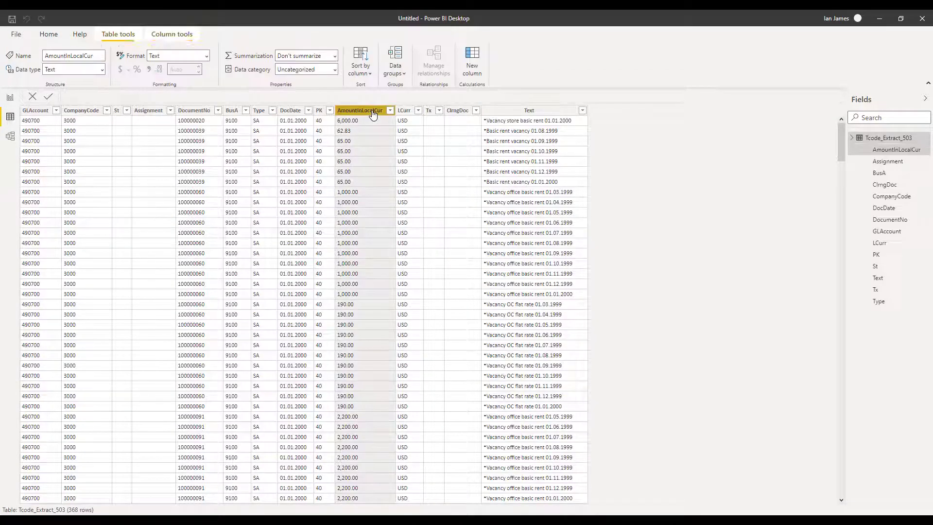
click(103, 70)
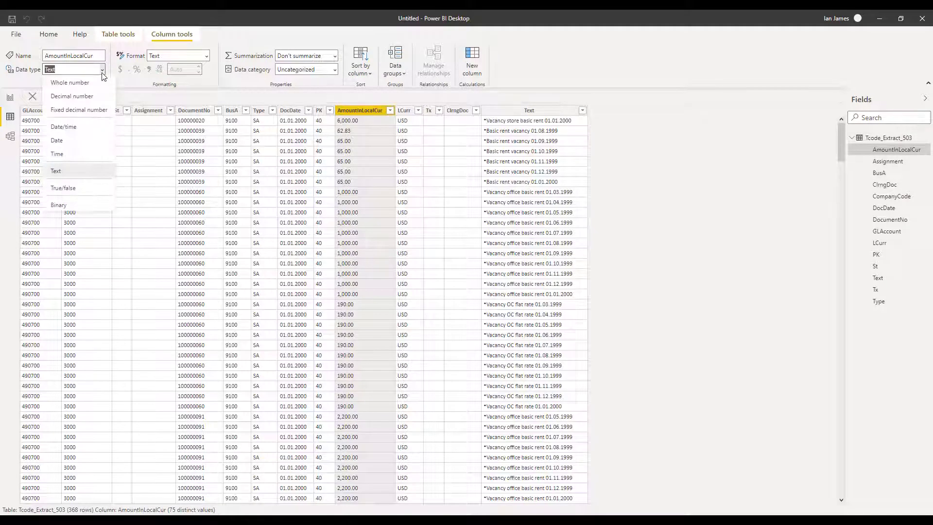
click(78, 100)
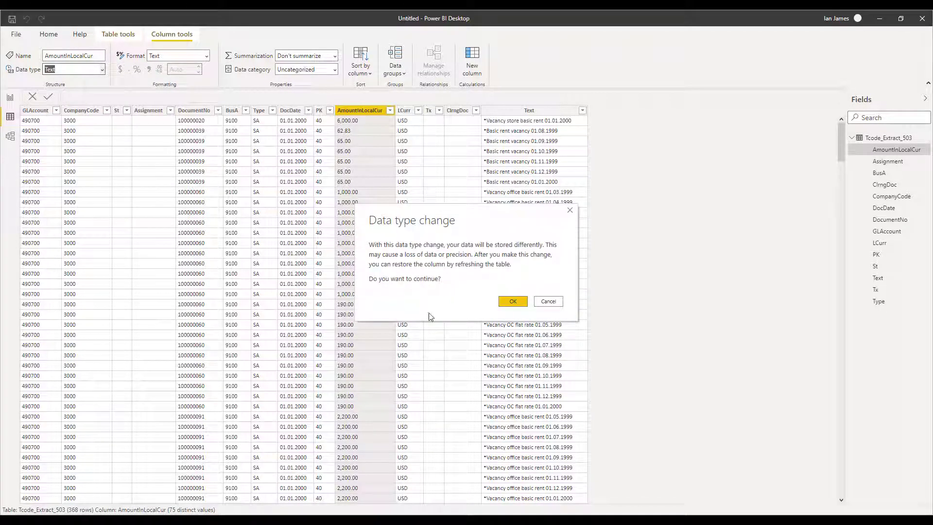
click(510, 302)
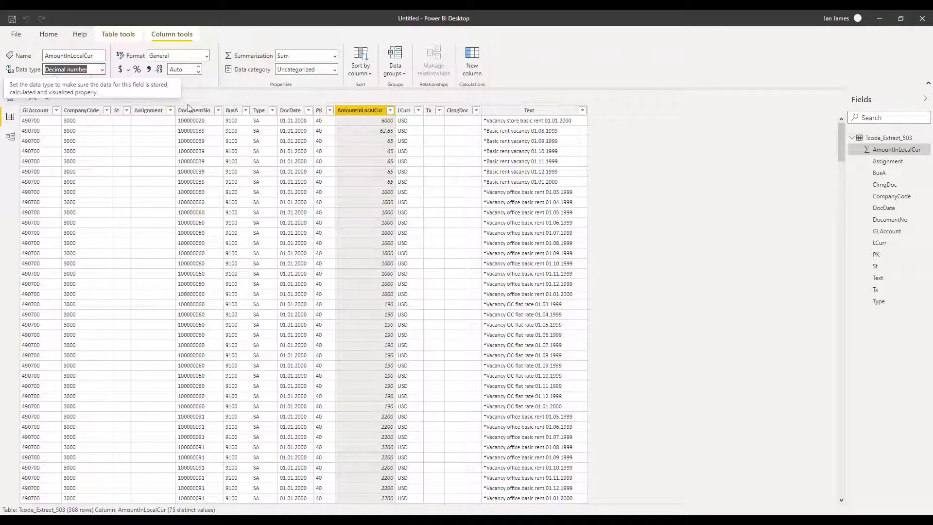
- Format AmountInLocalCur as Currency with 2 decimal places and return to Report view
click(121, 69)
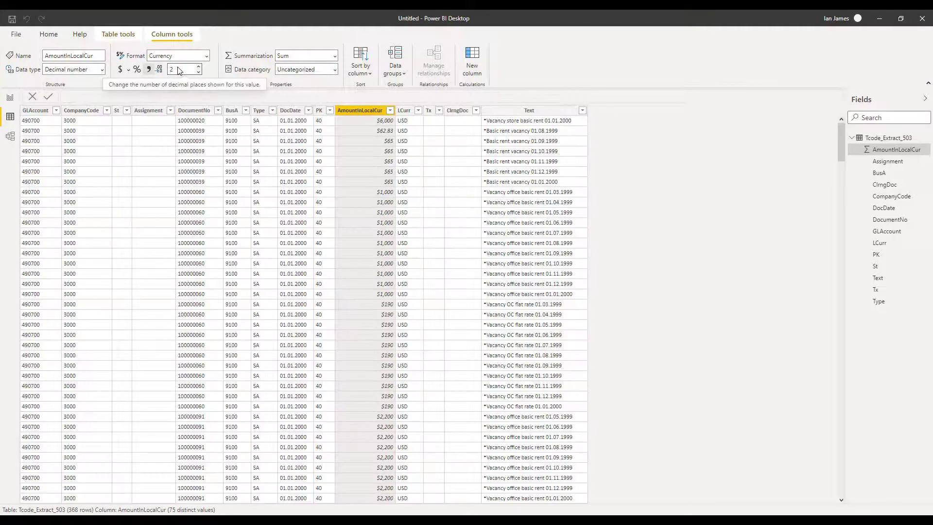
click(179, 69)
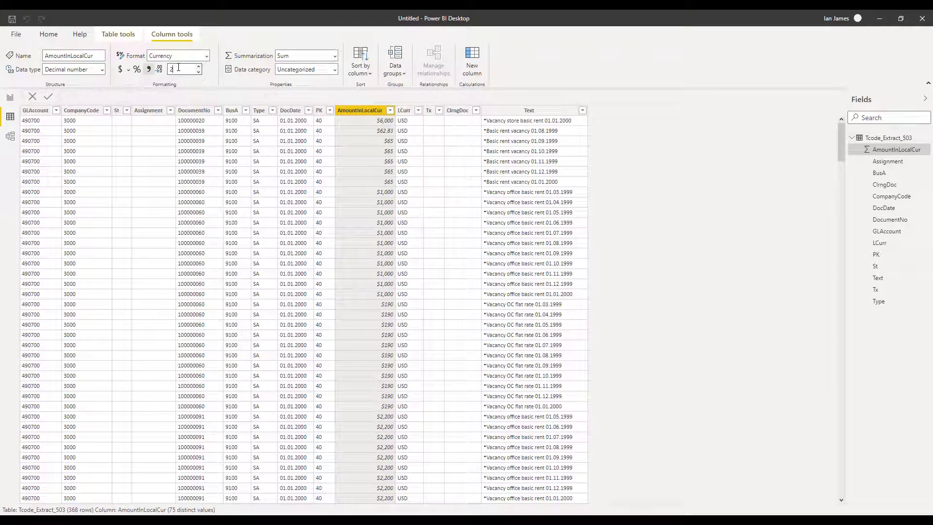
key(Return)
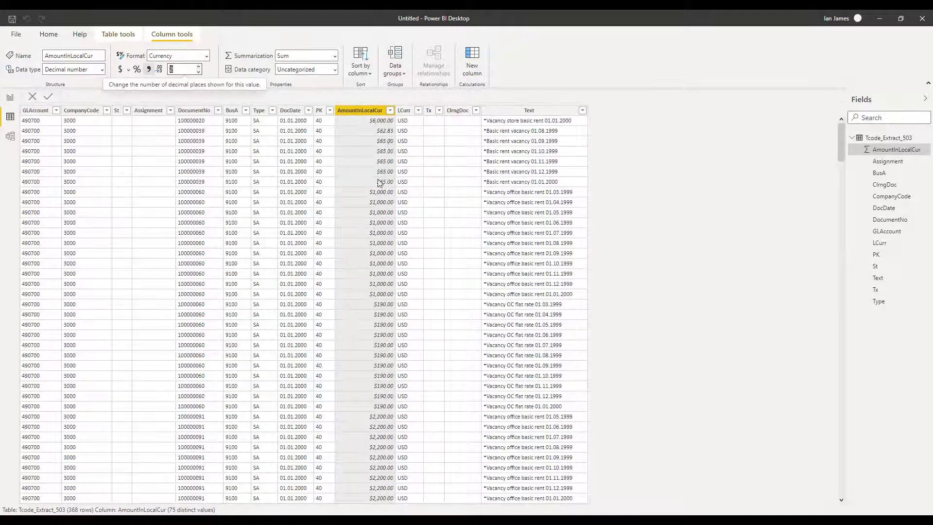
click(11, 100)
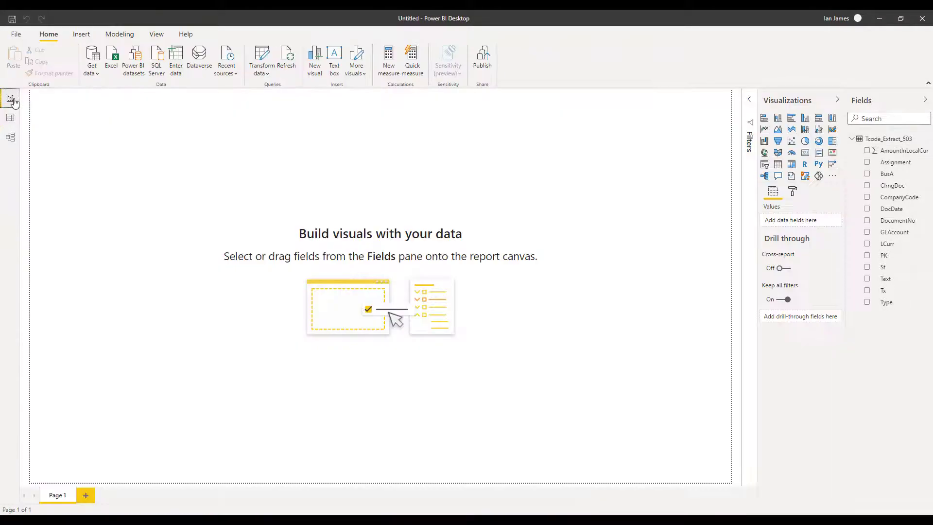
- Add a Table visual of GLAccount and AmountInLocalCur, shown as a table
click(778, 165)
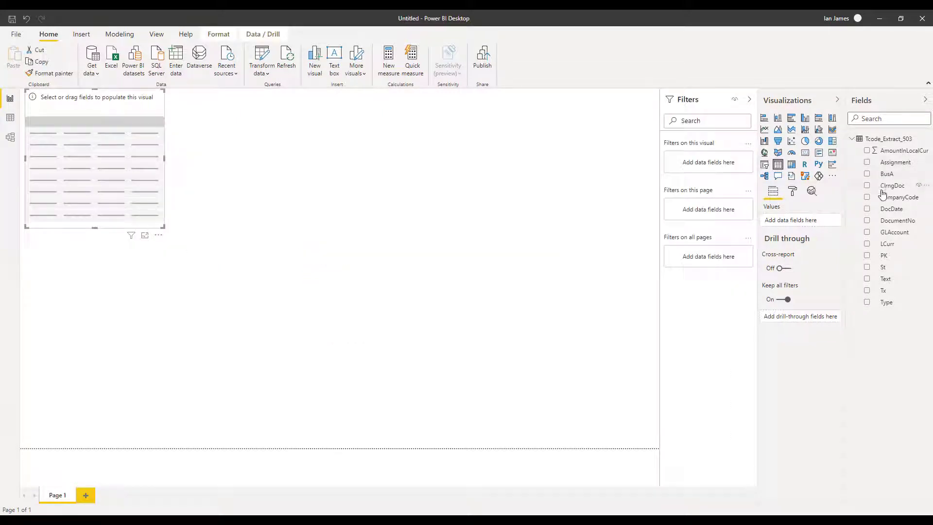
drag(886, 232, 72, 167)
drag(885, 152, 116, 169)
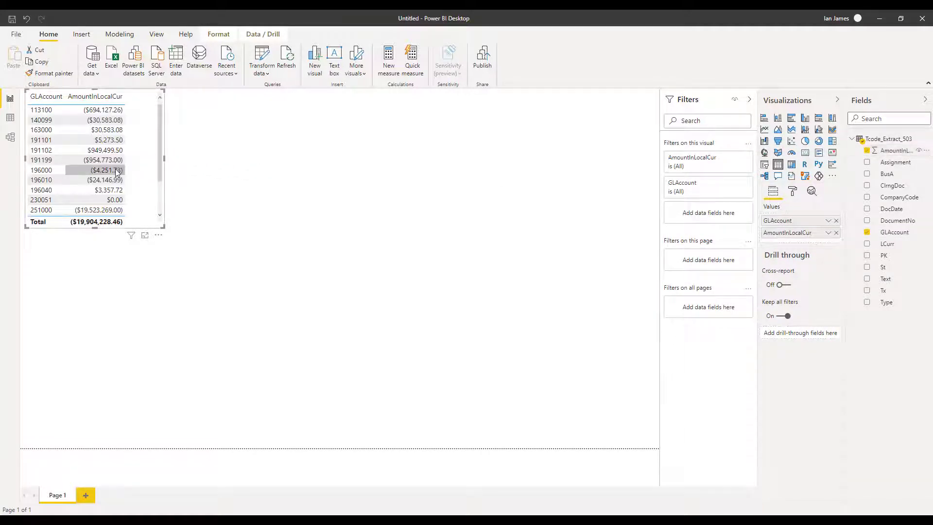
right_click(117, 171)
click(149, 175)
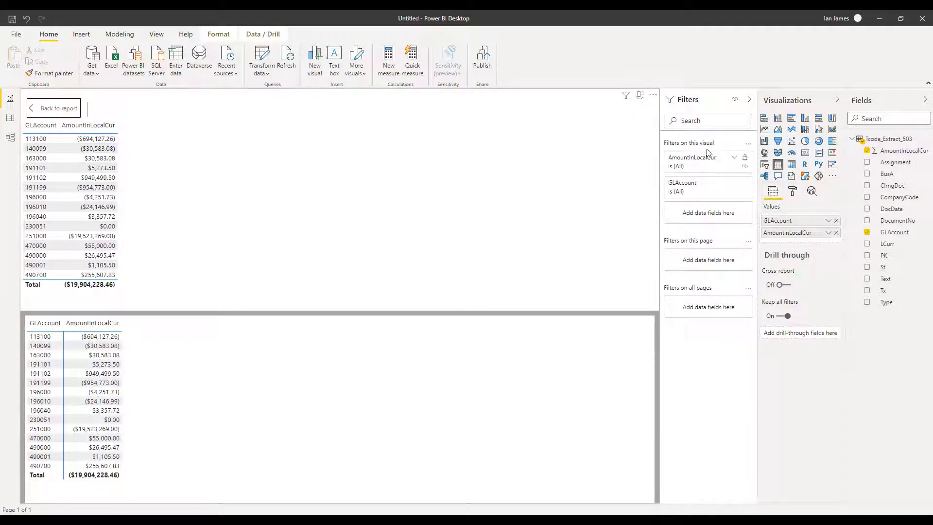
- Exclude GLAccount 251000 from the table using its filter
click(733, 183)
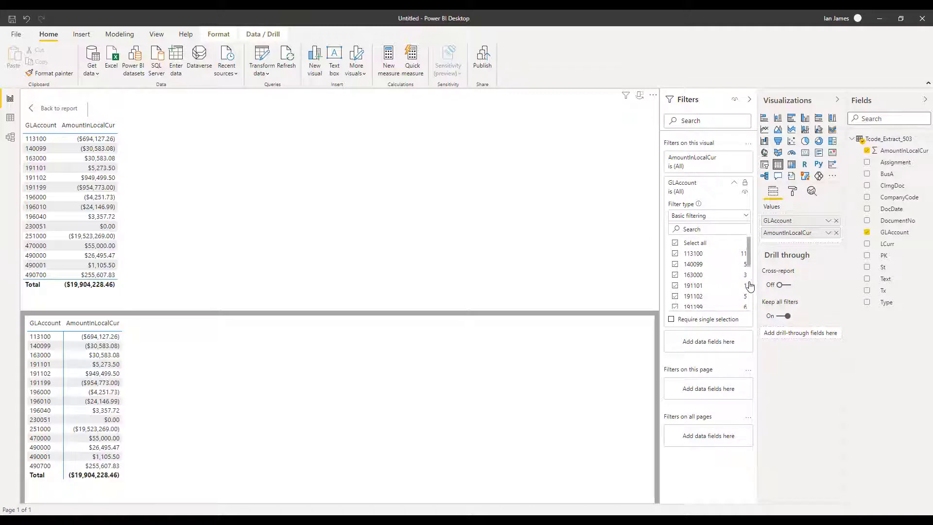
scroll(749, 283, down, 2)
click(701, 306)
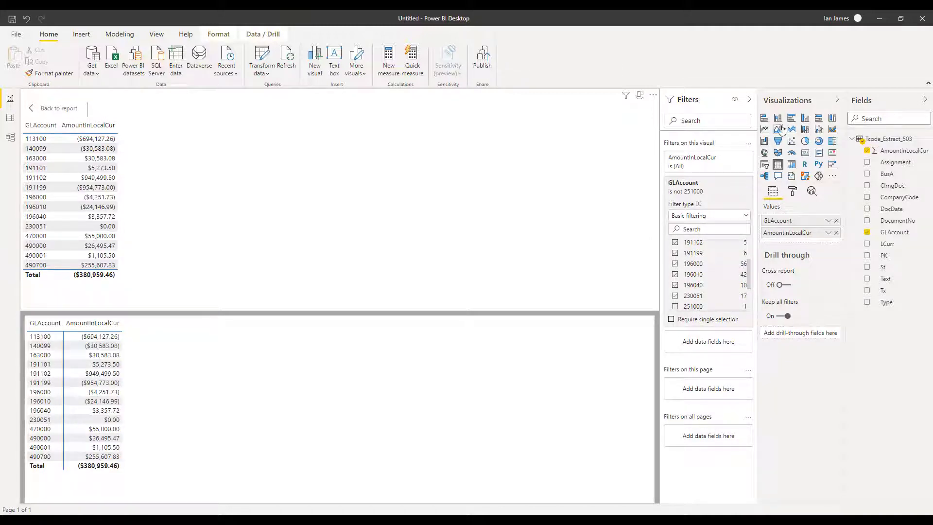
- Switch the visual to a clustered bar chart, collapse the Filters and Visualizations panes, and refresh Tcode_Extract_503
click(792, 117)
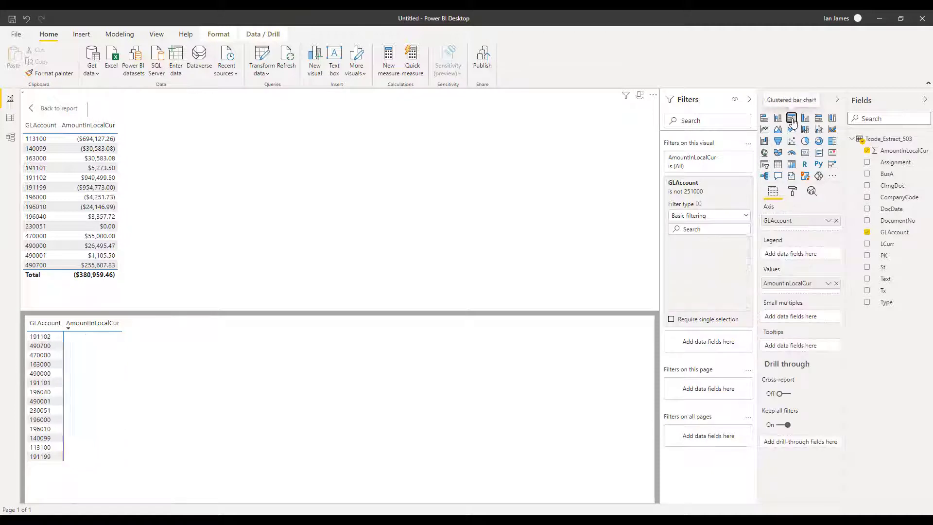
click(752, 100)
click(837, 100)
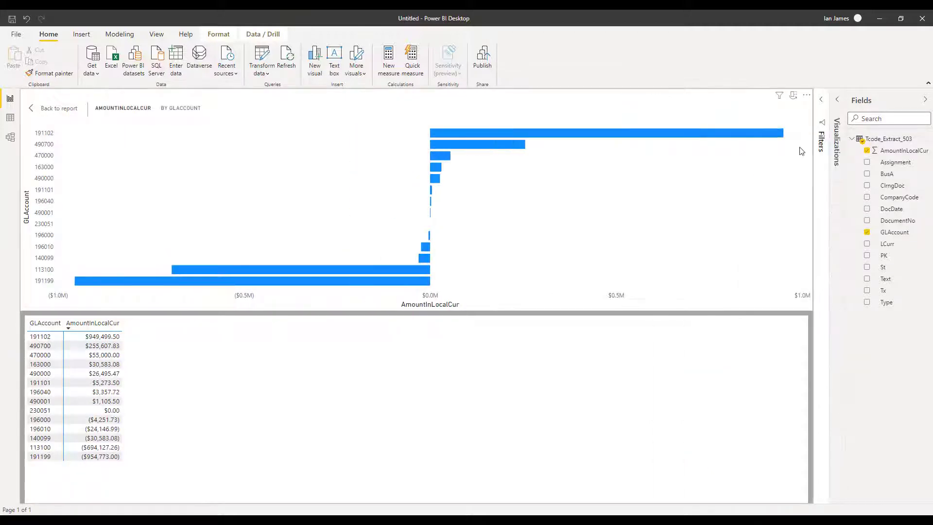
right_click(888, 141)
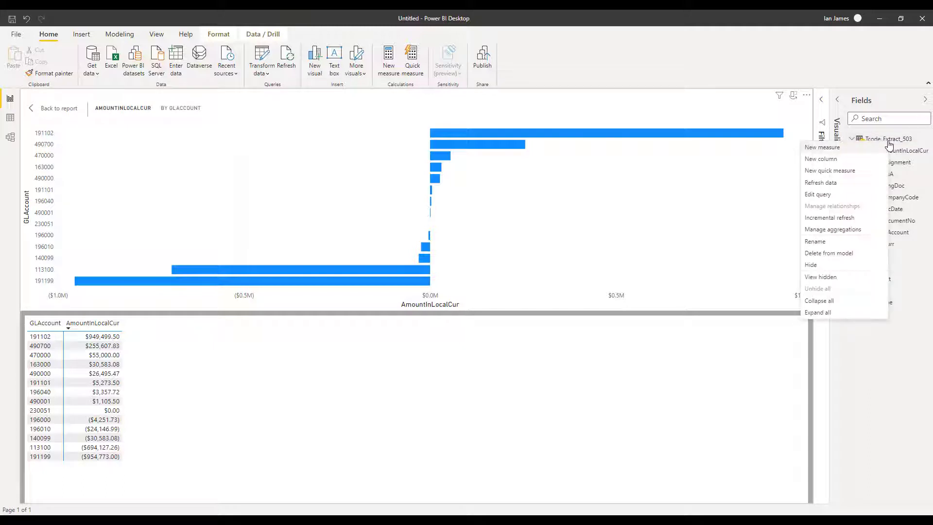
click(829, 186)
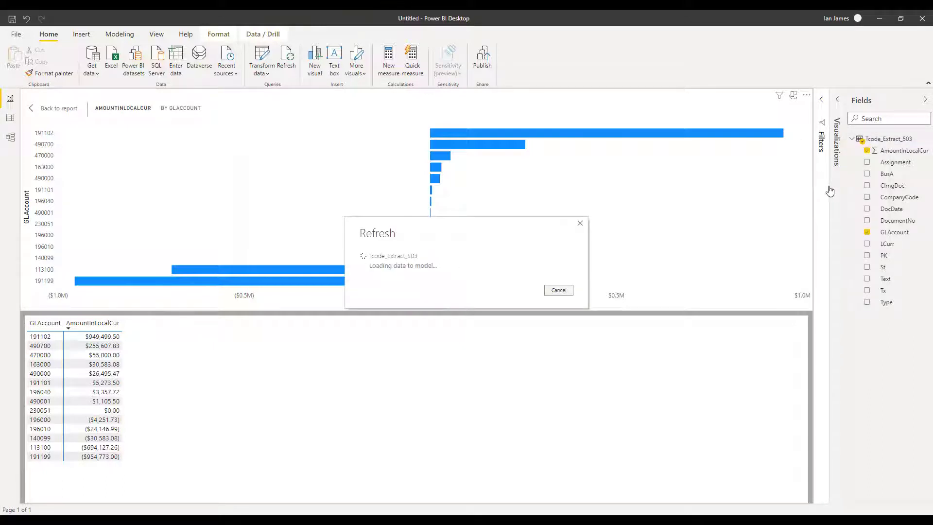